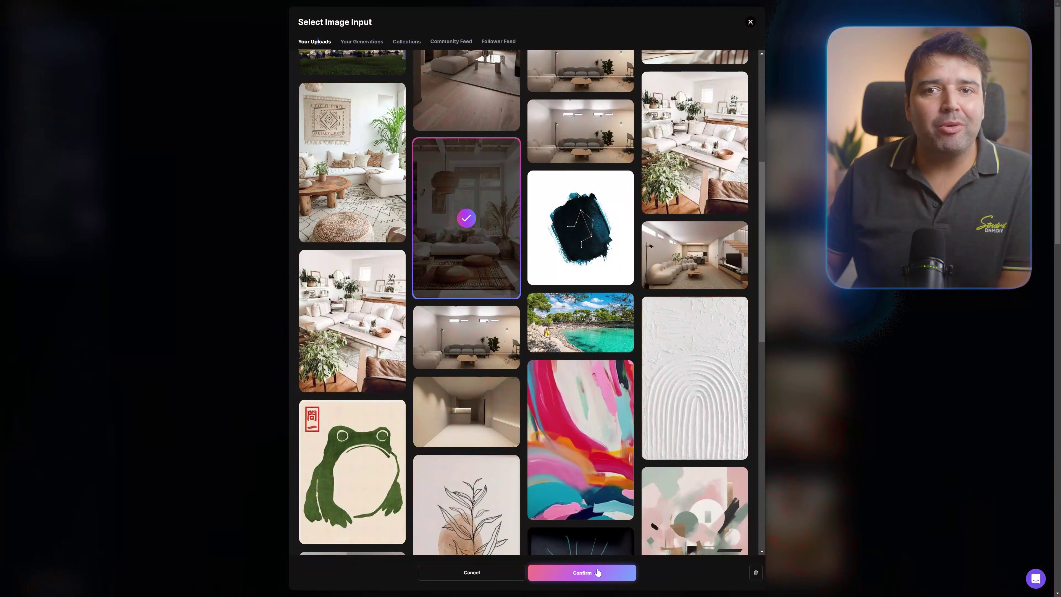
- Add the living-room image as Image Guidance, select 'boho style' in the prompt, and review past generations
left_click(598, 573)
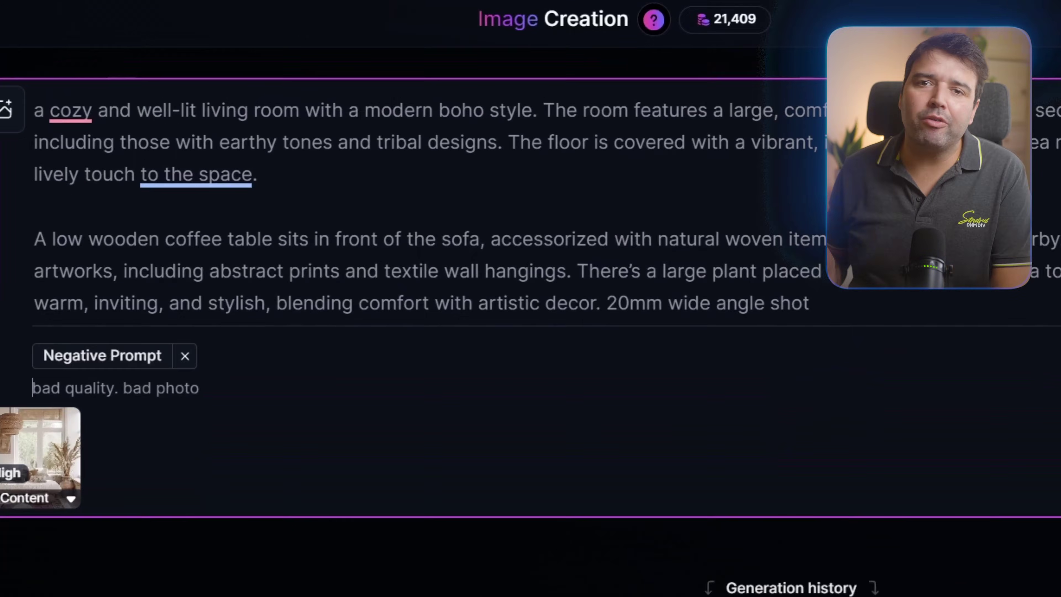
left_click_drag(496, 128, 594, 128)
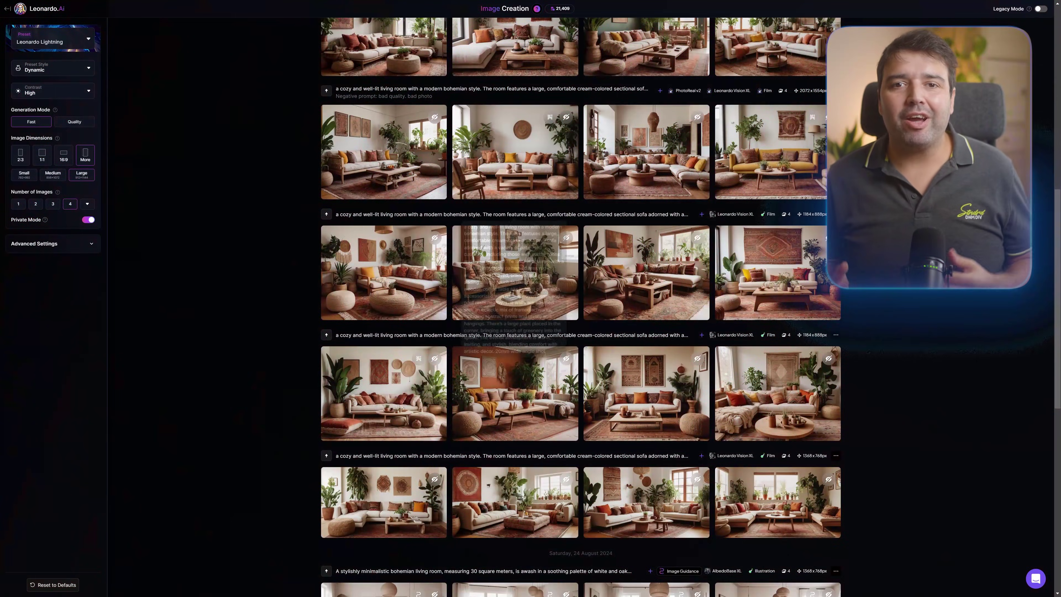
scroll(598, 274, "up", 10)
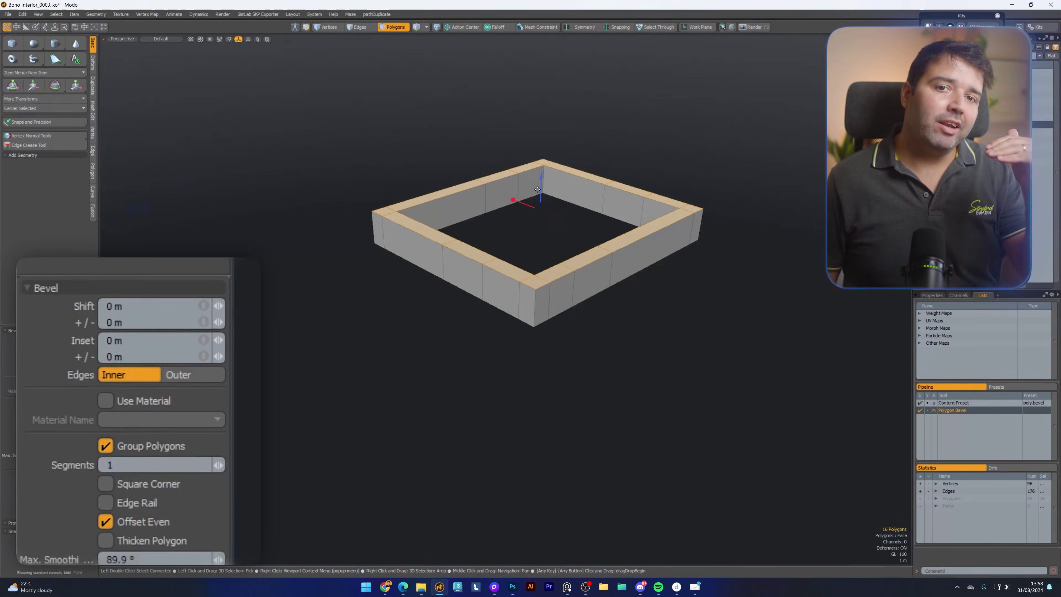
- Bevel the selected wall top faces upward by about 70 cm
left_click_drag(542, 187, 543, 148)
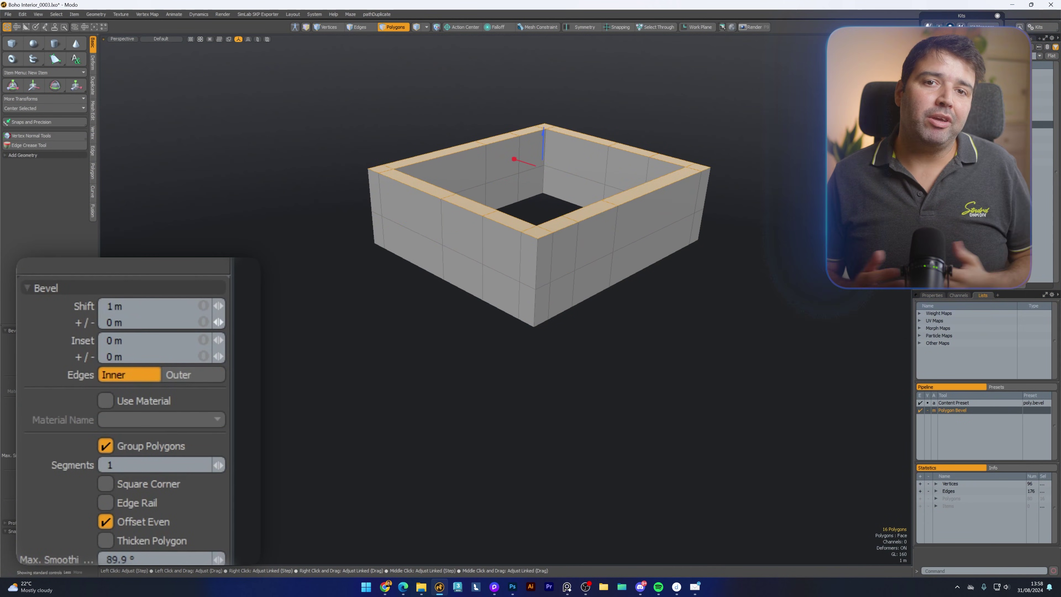
left_click_drag(542, 152, 543, 133)
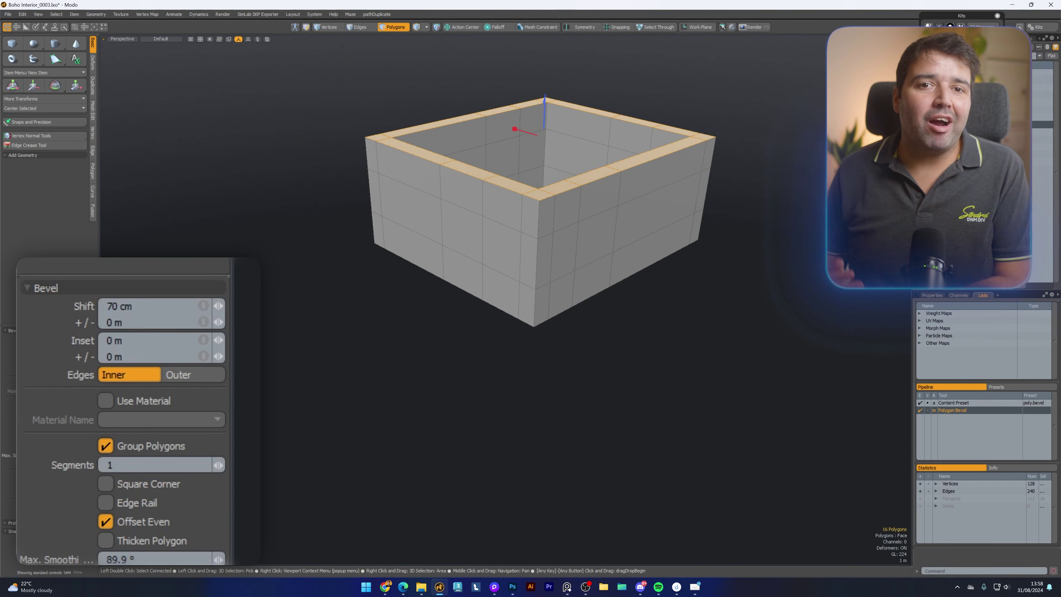
key("space")
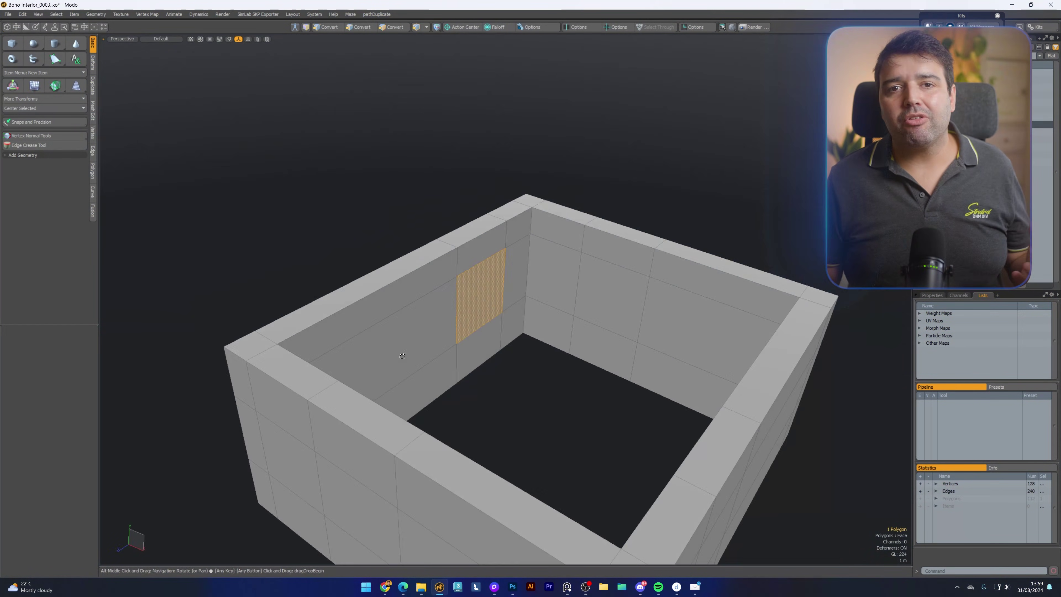
- Bridge the selected wall faces to cut the window opening, then lower the slab onto the walls
middle_click_drag(402, 356, 589, 350, "alt")
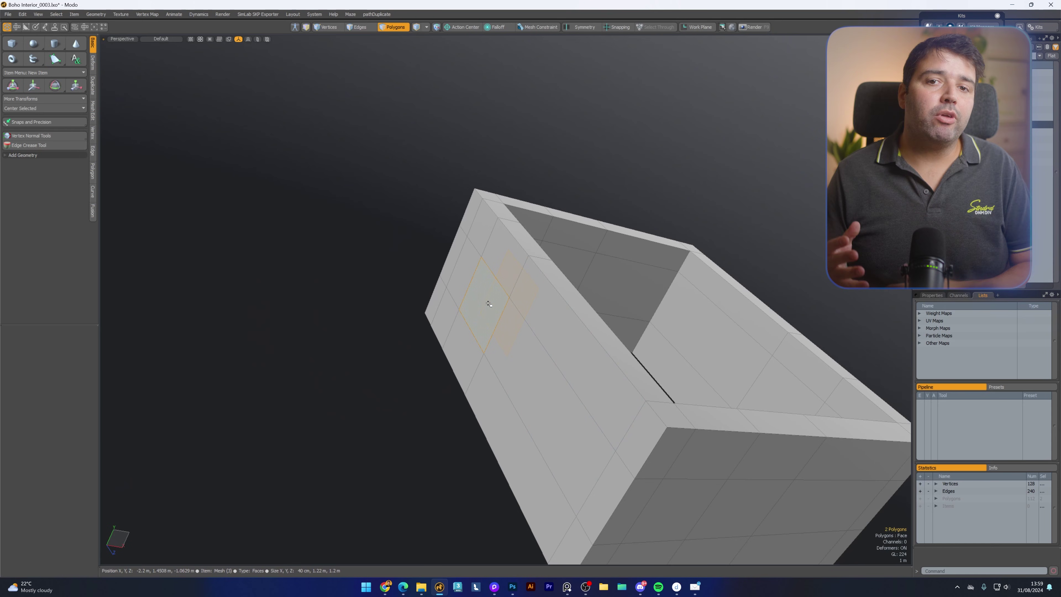
key("shift+b")
key("space")
middle_click_drag(406, 323, 615, 333, "alt")
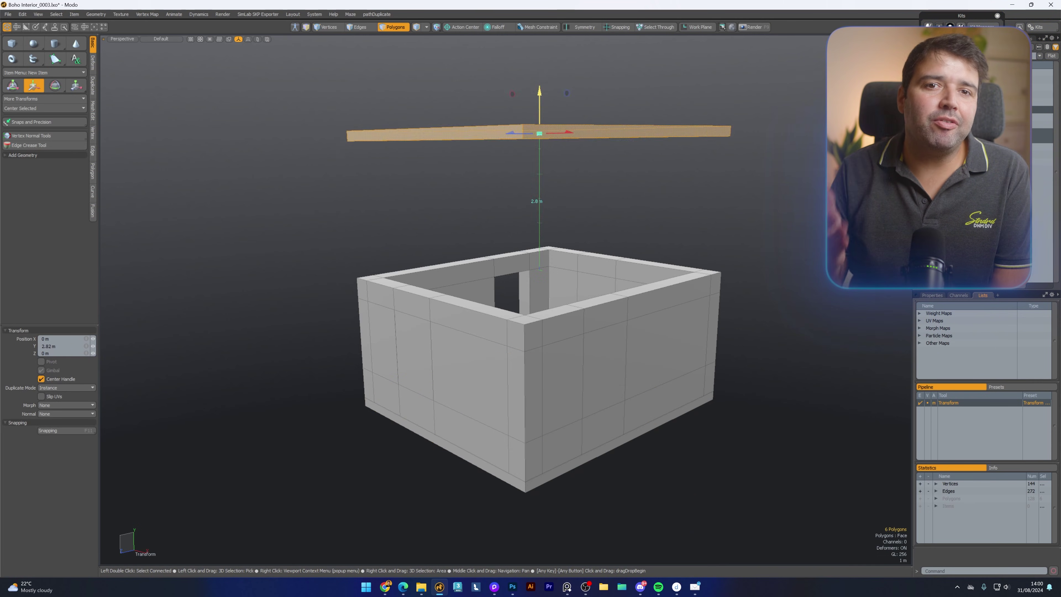
left_click_drag(540, 133, 539, 250)
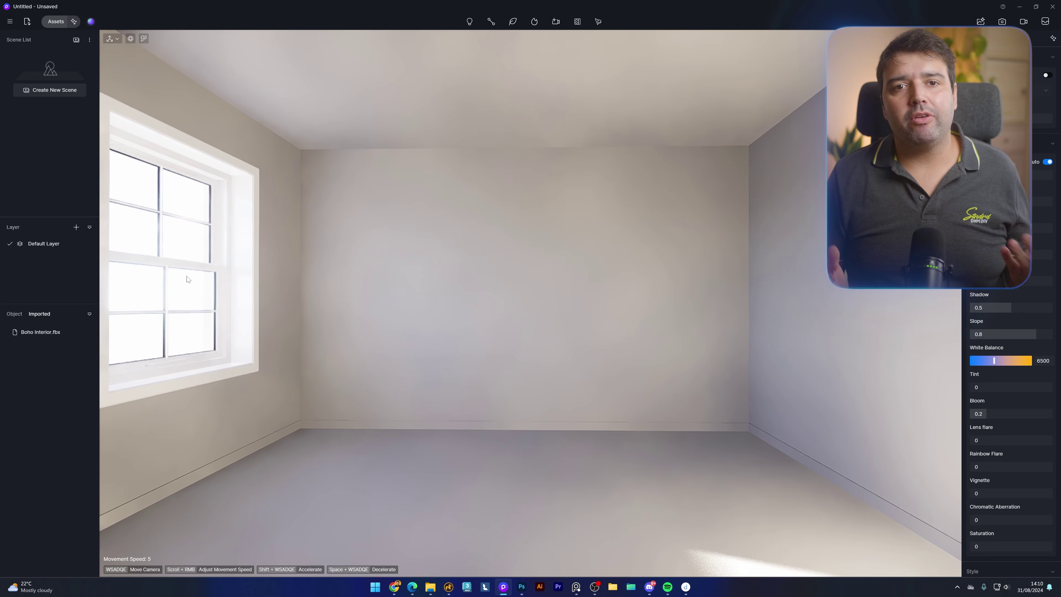
- Create Scene 1 in the Scene List and preview its camera view
left_click(76, 40)
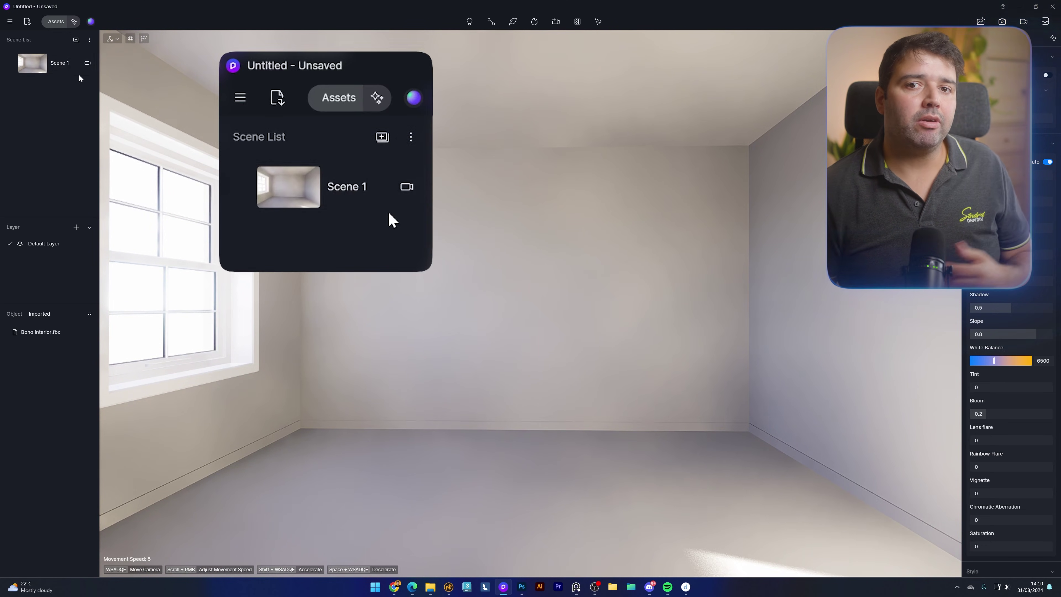
left_click(89, 63)
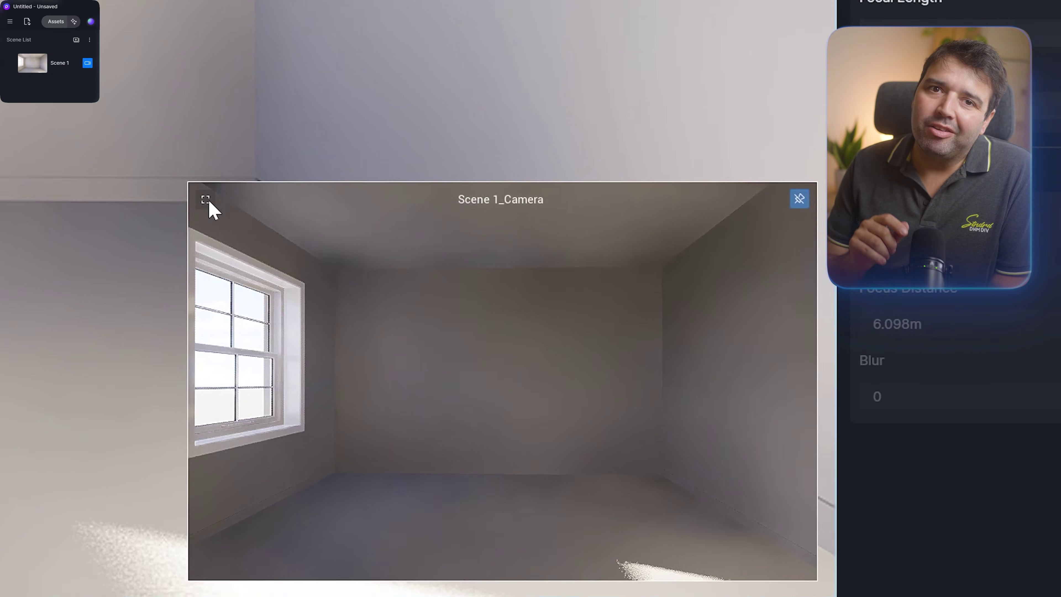
left_click(201, 197)
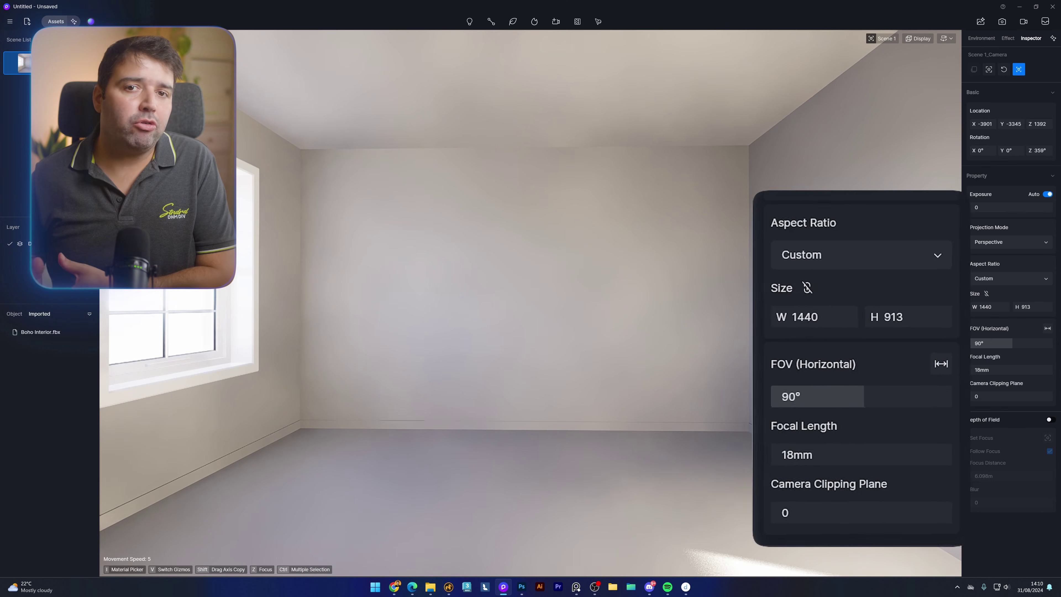
- Give the Scene 1 camera a 4:3 frame and 30mm focal length, shifting it left and forward
left_click(1020, 280)
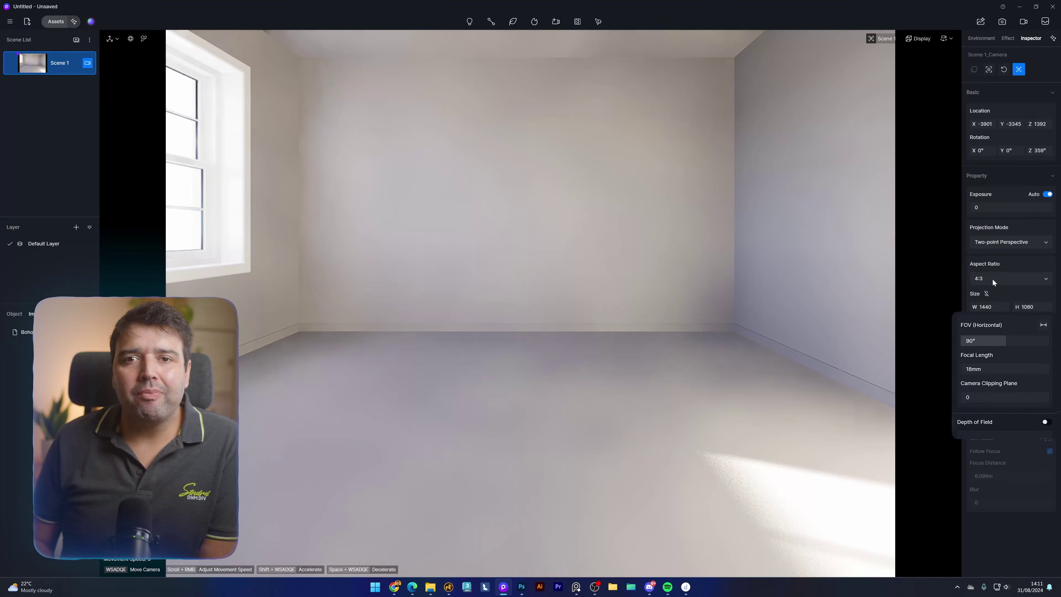
left_click(1000, 370)
type("30")
key("Return")
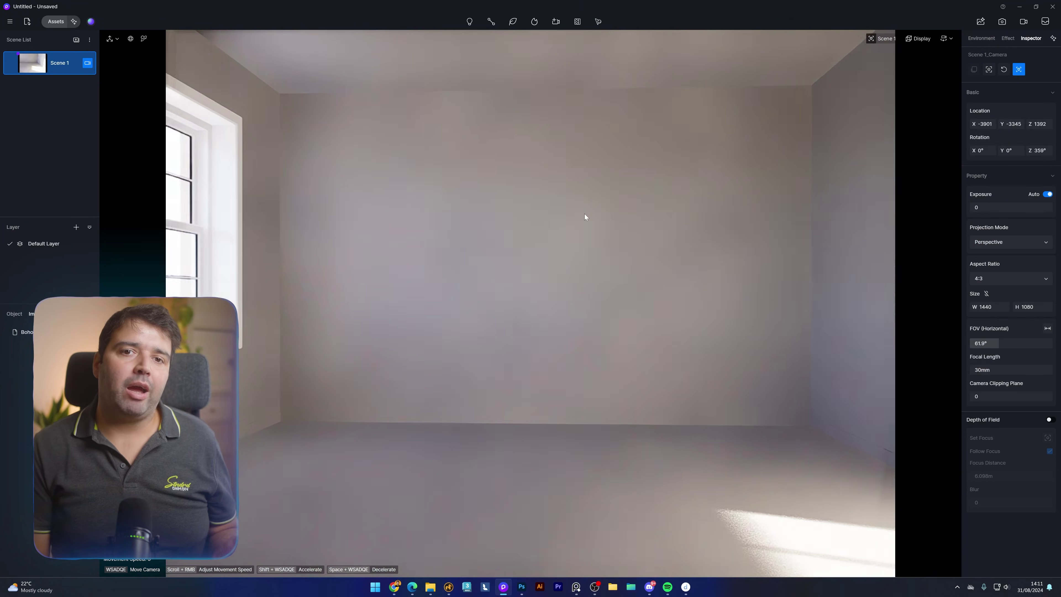
key("a")
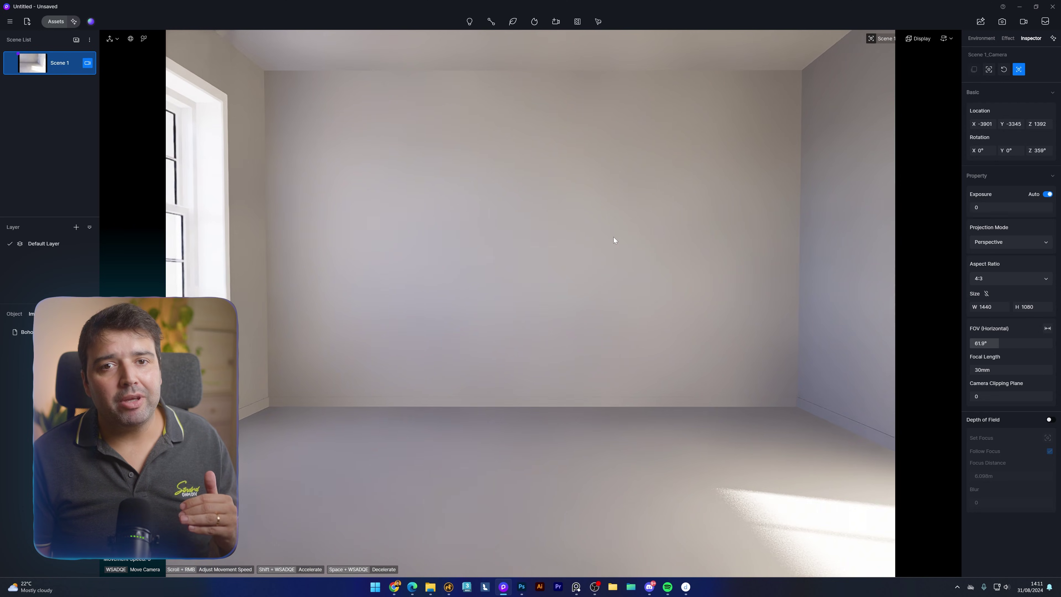
key("w")
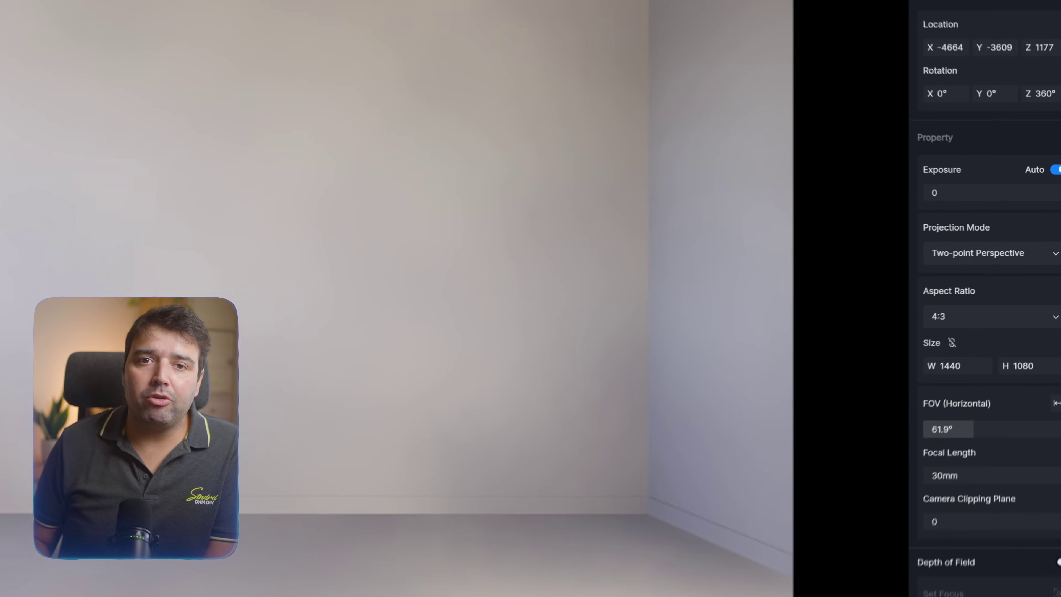
- Turn off Auto exposure, set the sky to a Custom HDRI, and open HDRI Haven's Sunny Snow Scenery page
left_click(1057, 186)
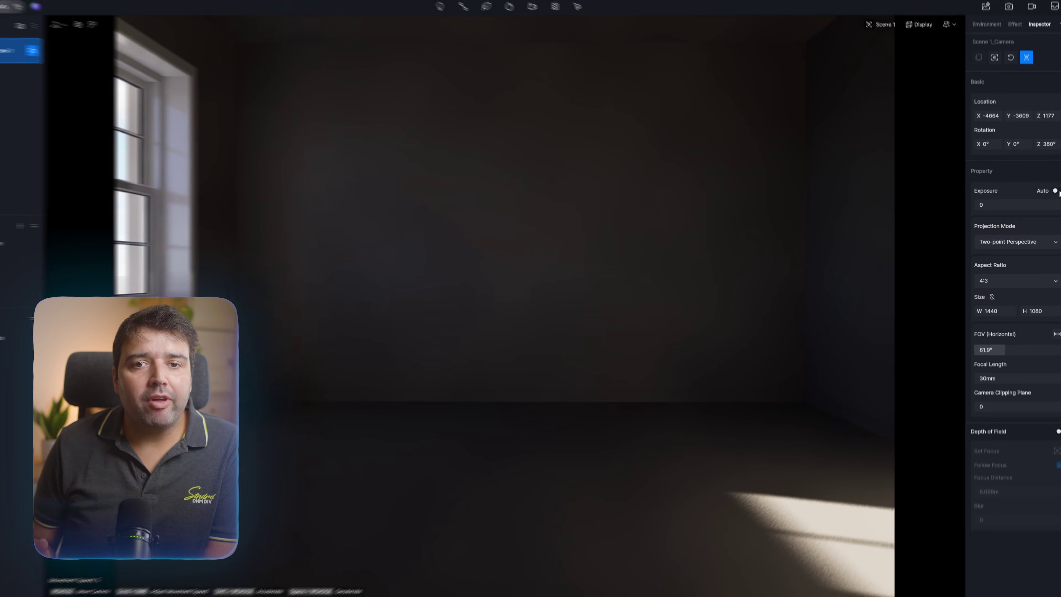
left_click(982, 37)
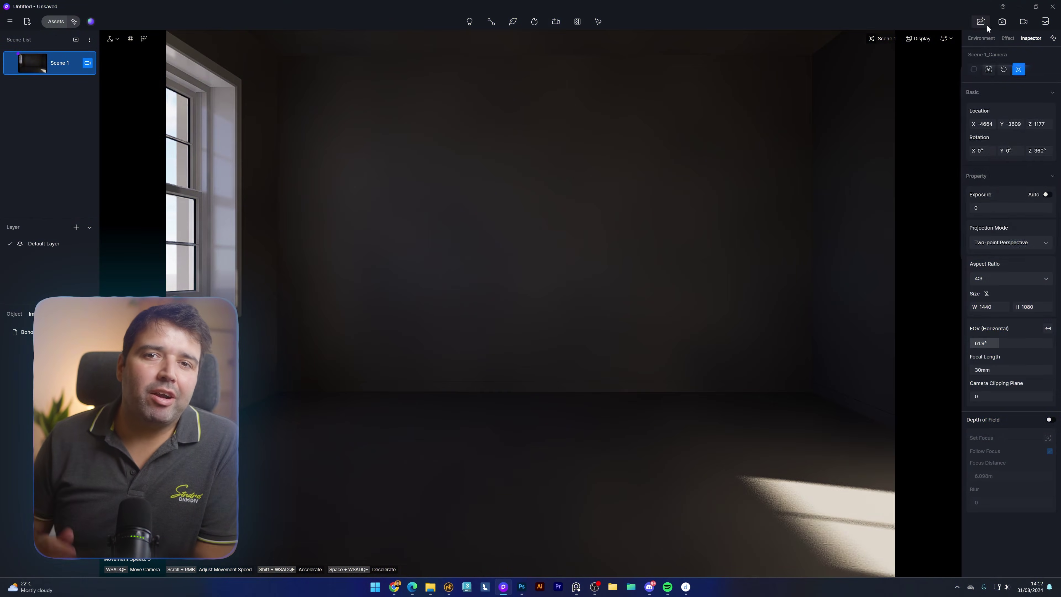
left_click(981, 38)
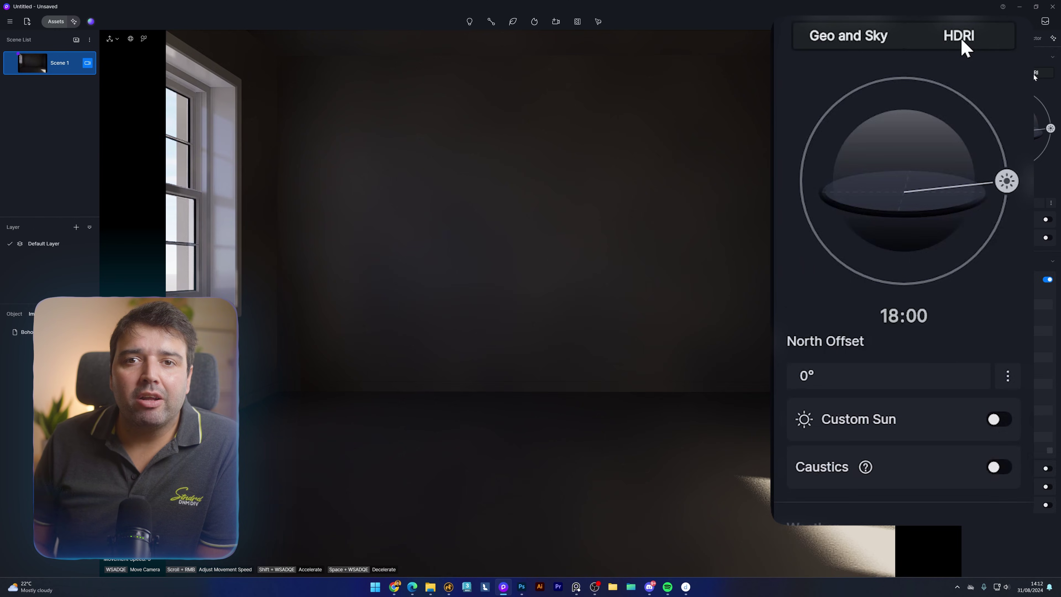
left_click(1035, 74)
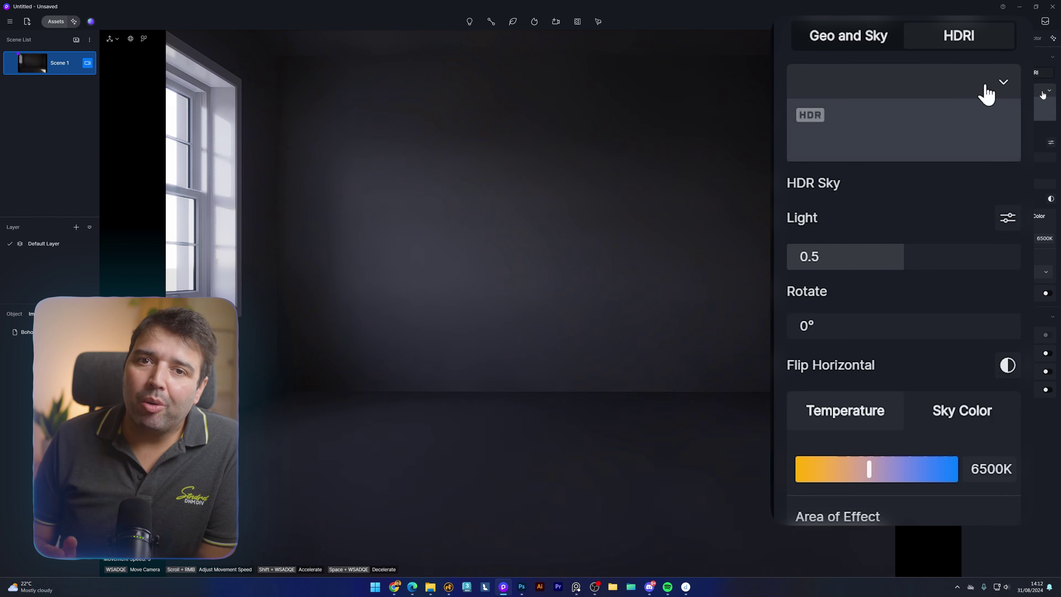
left_click(1046, 94)
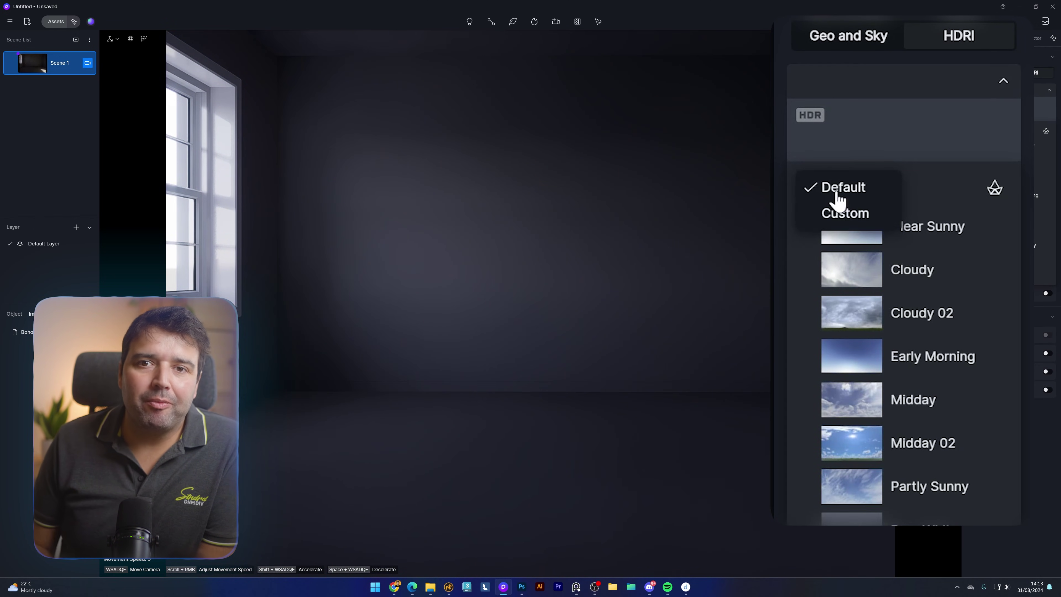
left_click(996, 144)
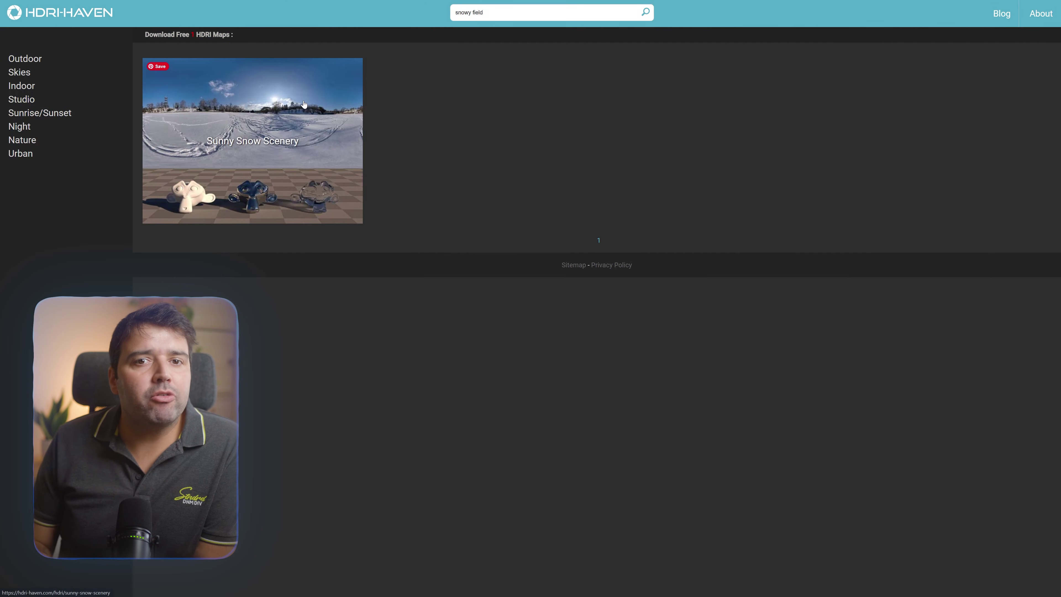
left_click(304, 104)
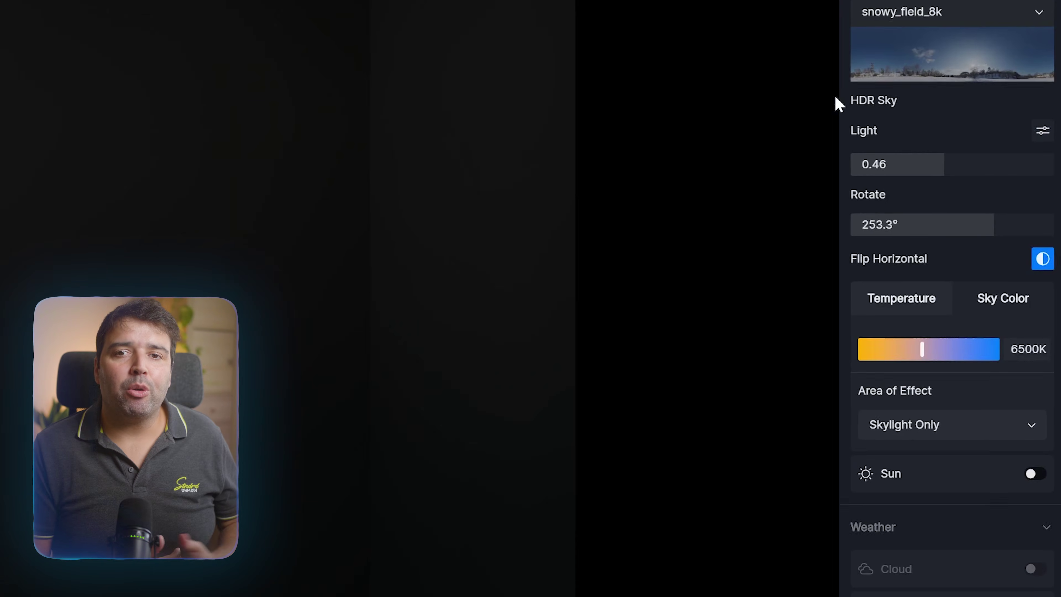
- Split skylight and background strengths, lower Skylight to 0.5, and rotate the HDRI to about 230°
left_click(1033, 117)
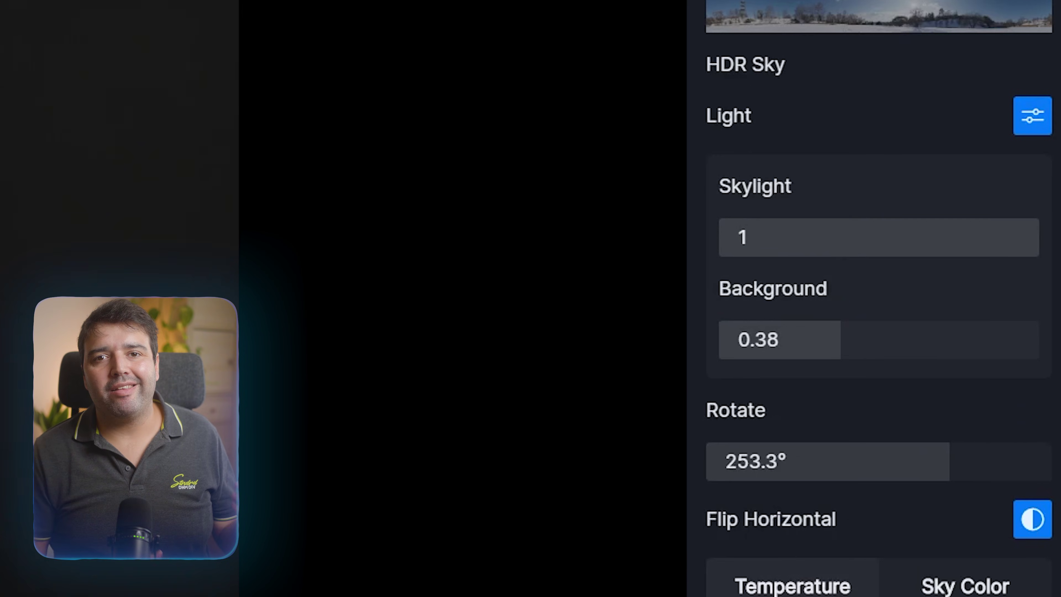
left_click_drag(890, 255, 812, 256)
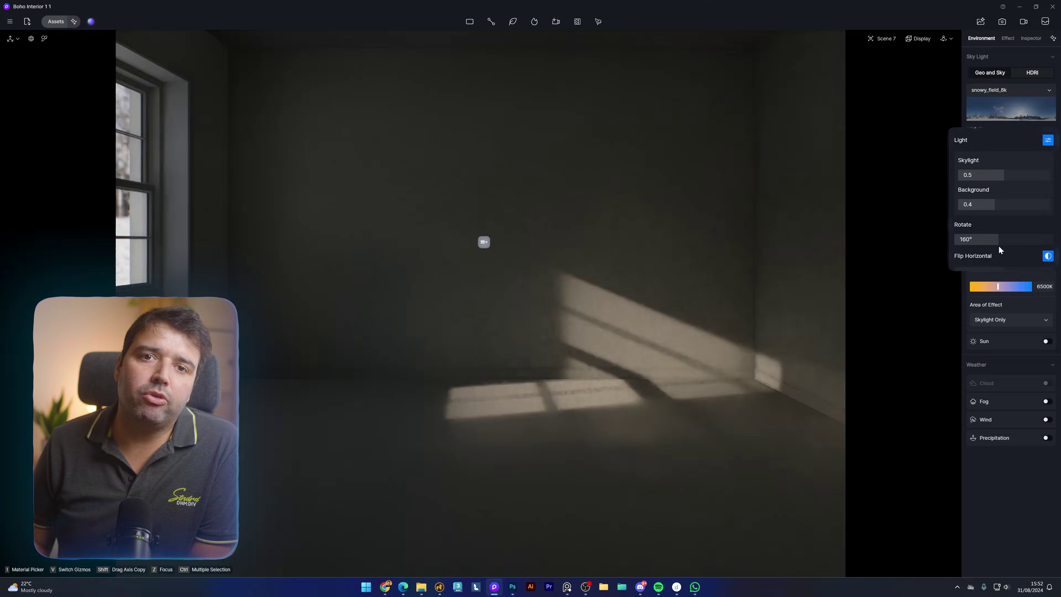
left_click_drag(999, 245, 916, 360)
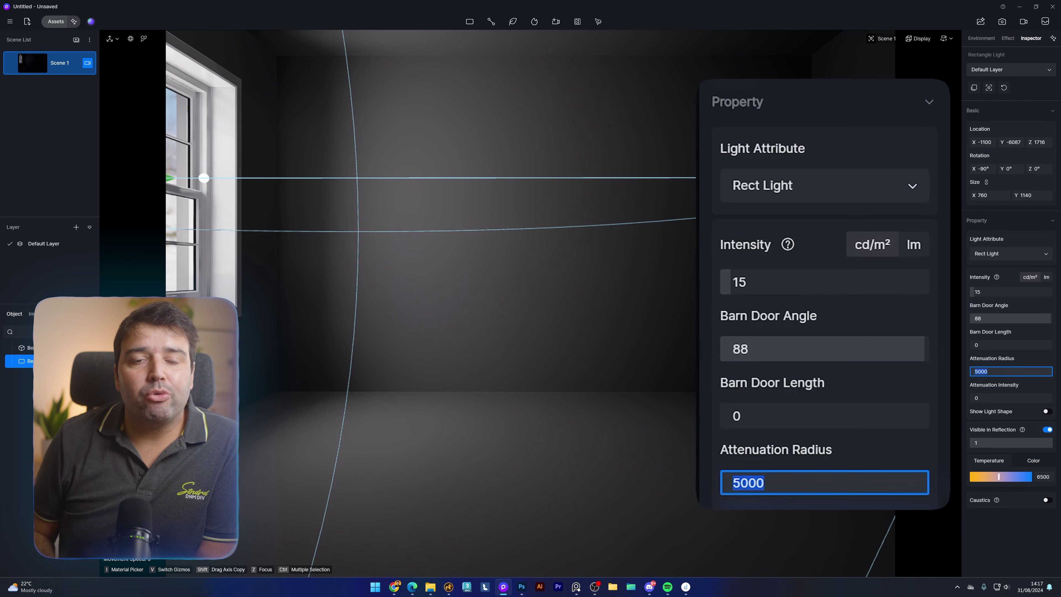
- Confirm the rectangle light's 15000 attenuation radius and select the room model
key("Return")
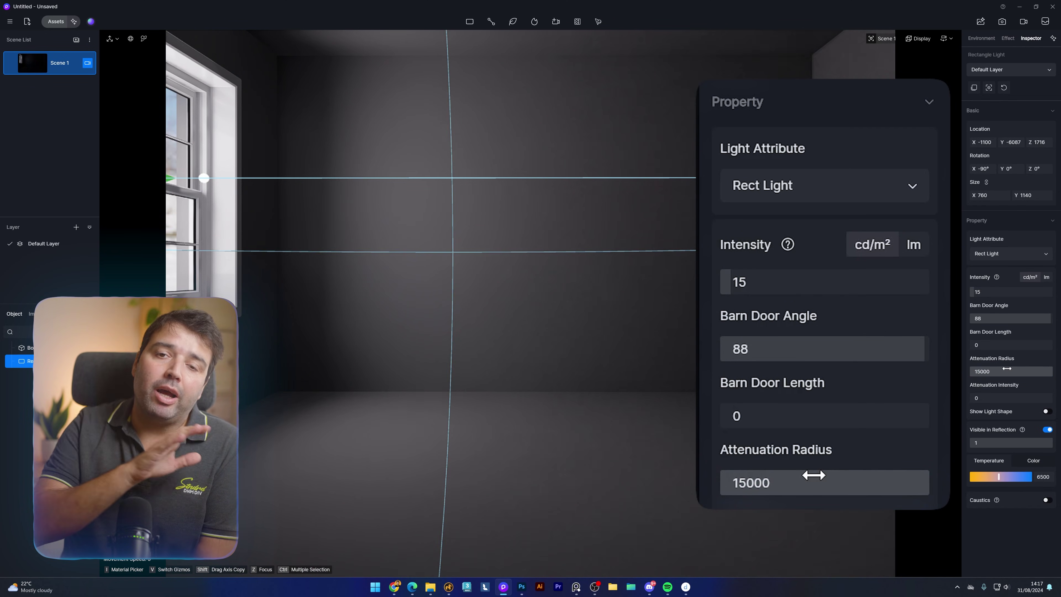
left_click(859, 370)
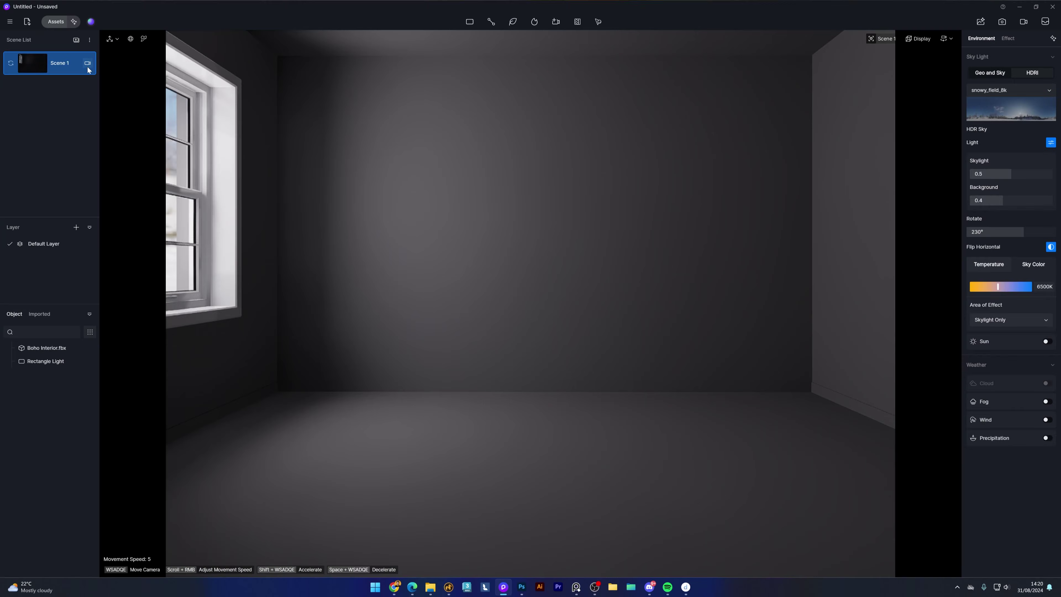
- Set the Scene 1 camera exposure to 0.3
left_click(87, 63)
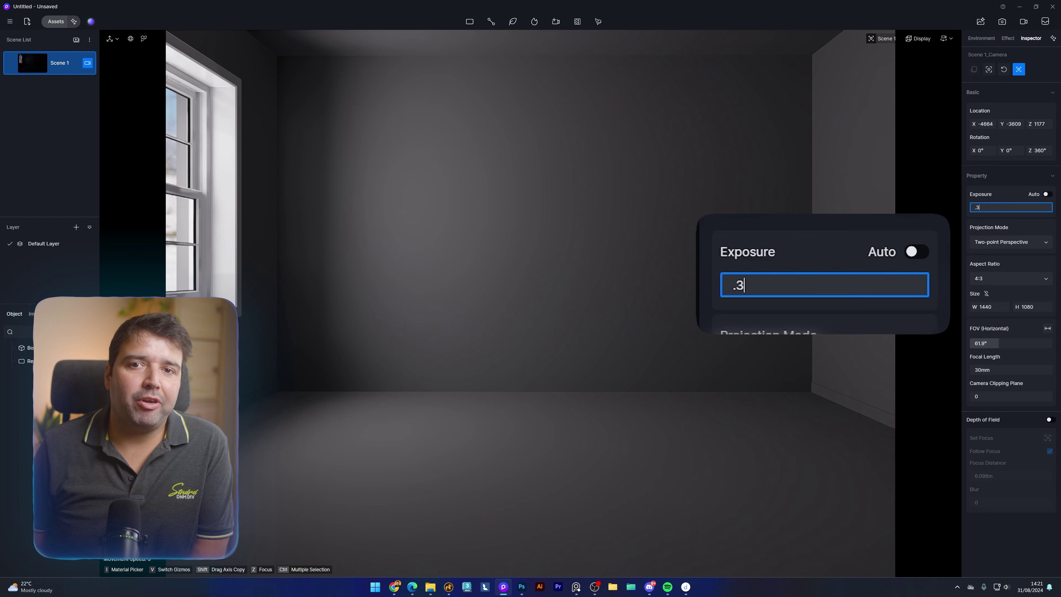
key("Return")
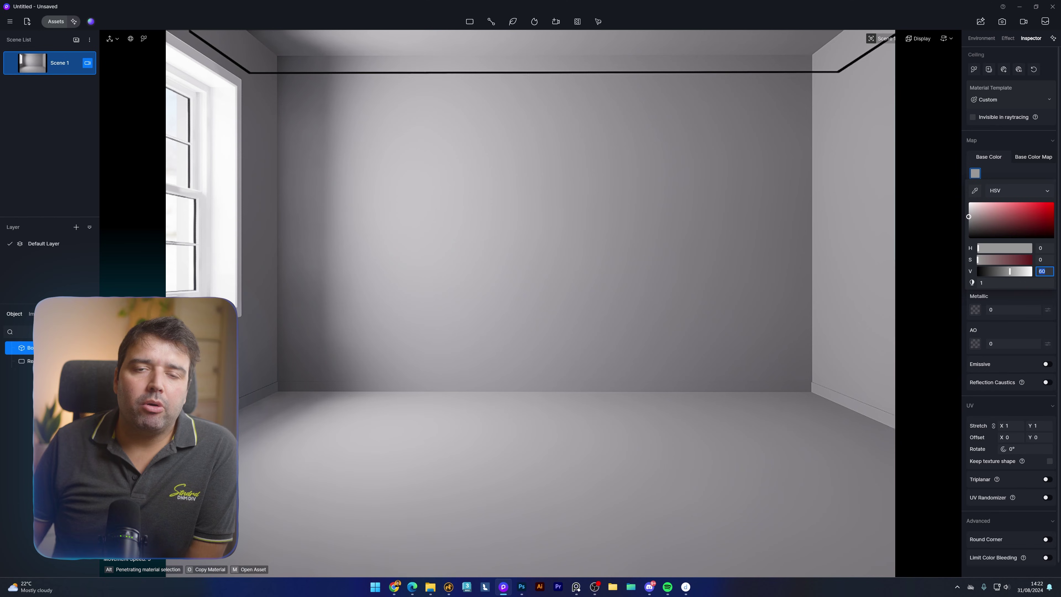
- Close the HSV picker and sample a warm beige base colour from the scene
left_click(975, 69)
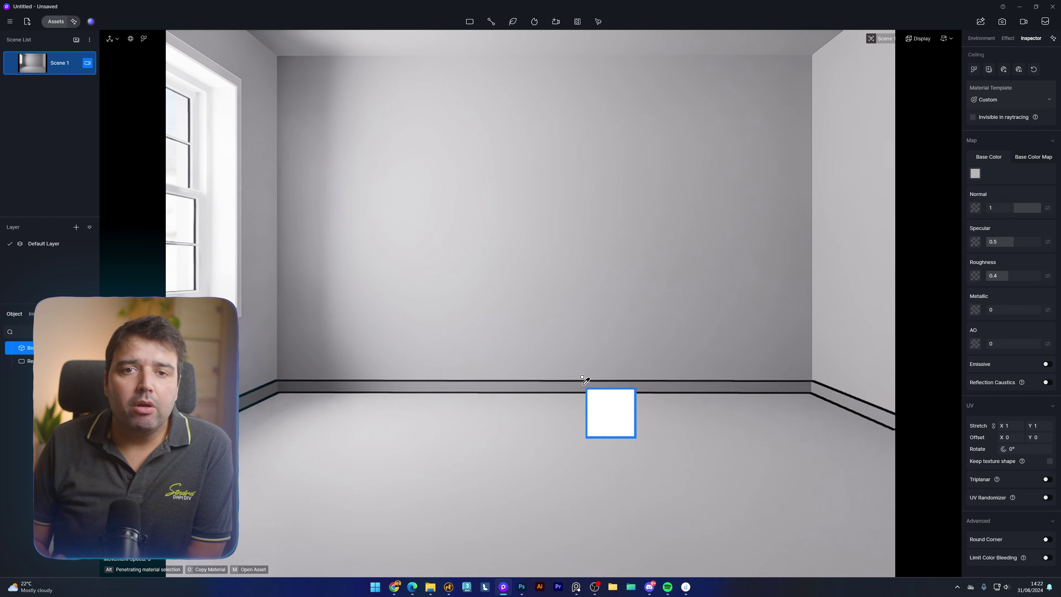
left_click(587, 395)
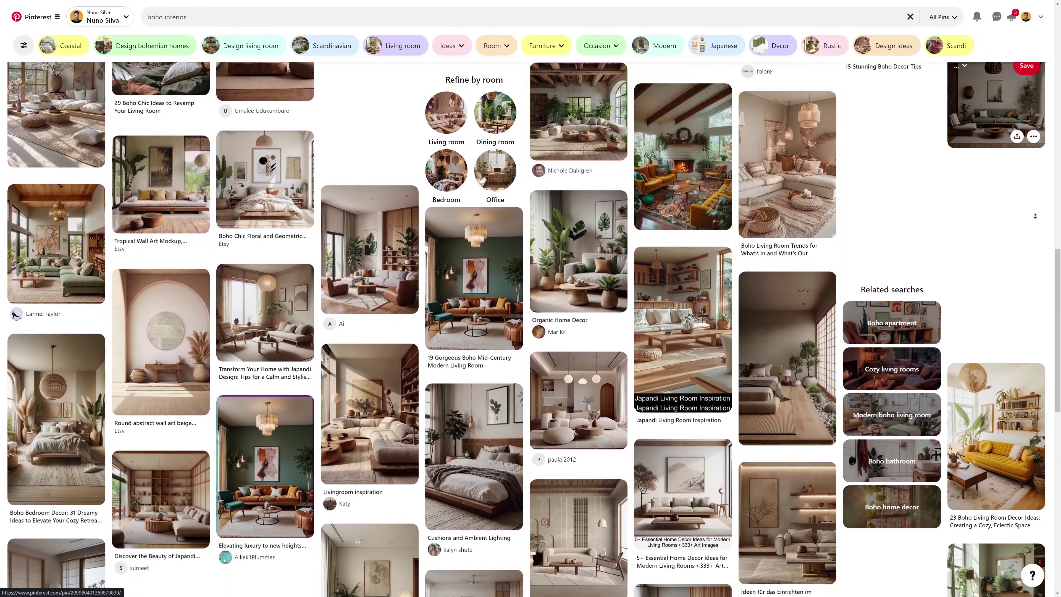
scroll(1035, 216, "down", 5)
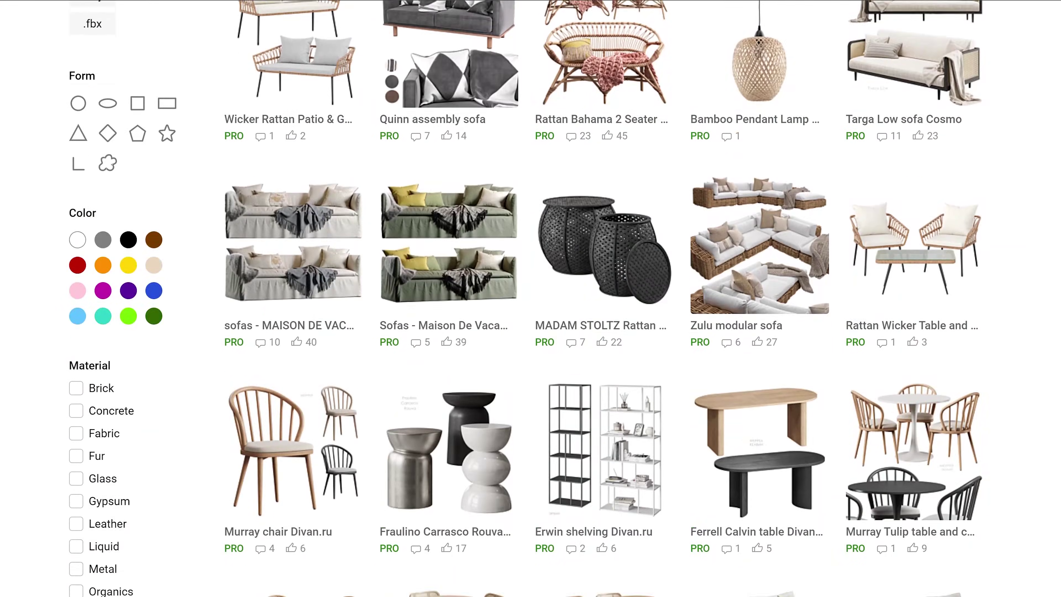
scroll(530, 298, "down", 8)
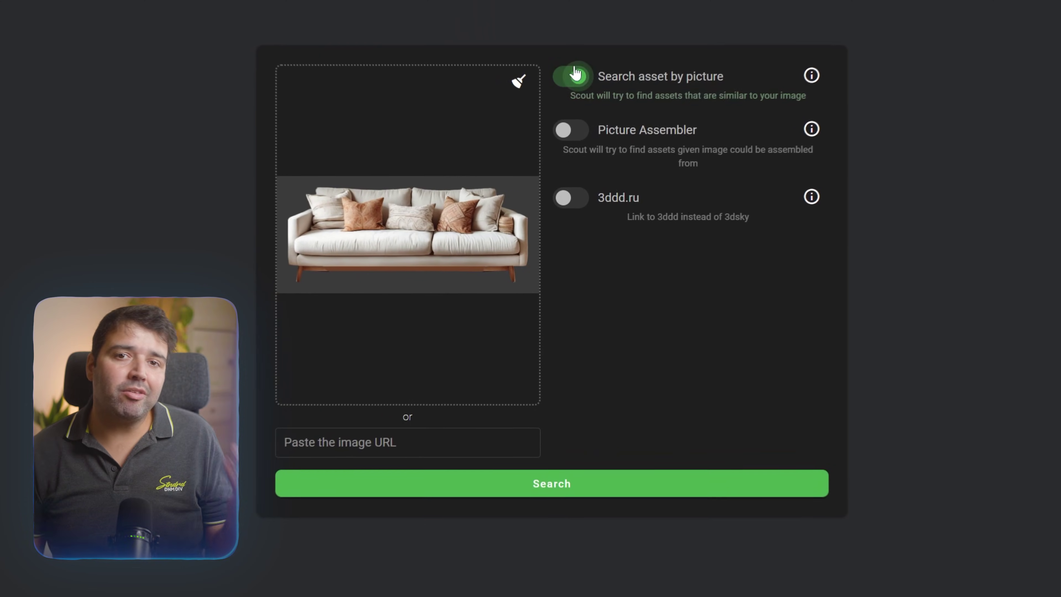
- Run a Search asset by picture look-alike search for the sofa photo and browse the matching sofas
left_click(570, 130)
left_click(573, 75)
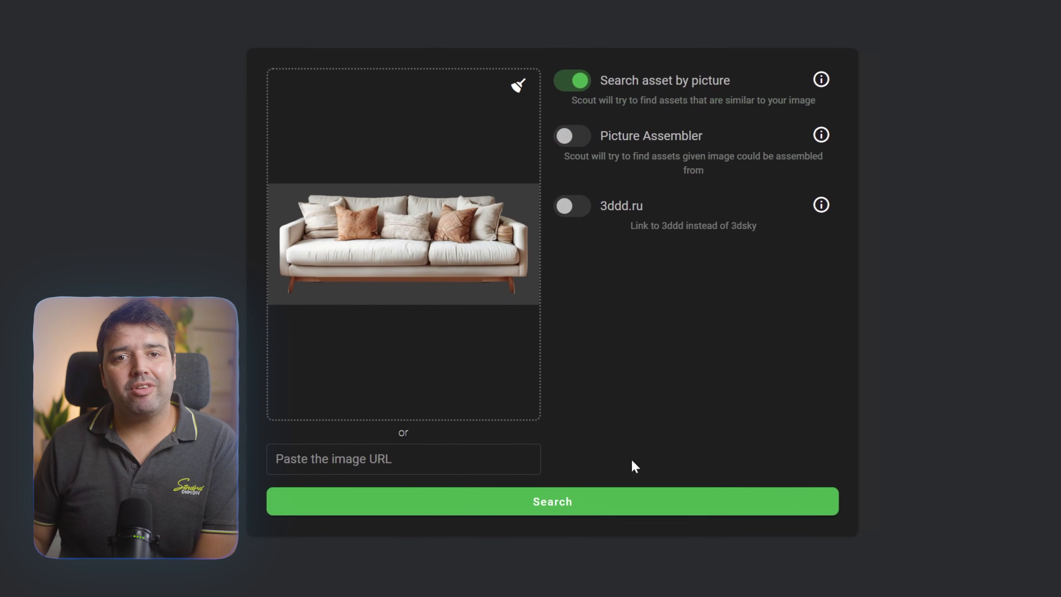
left_click(607, 486)
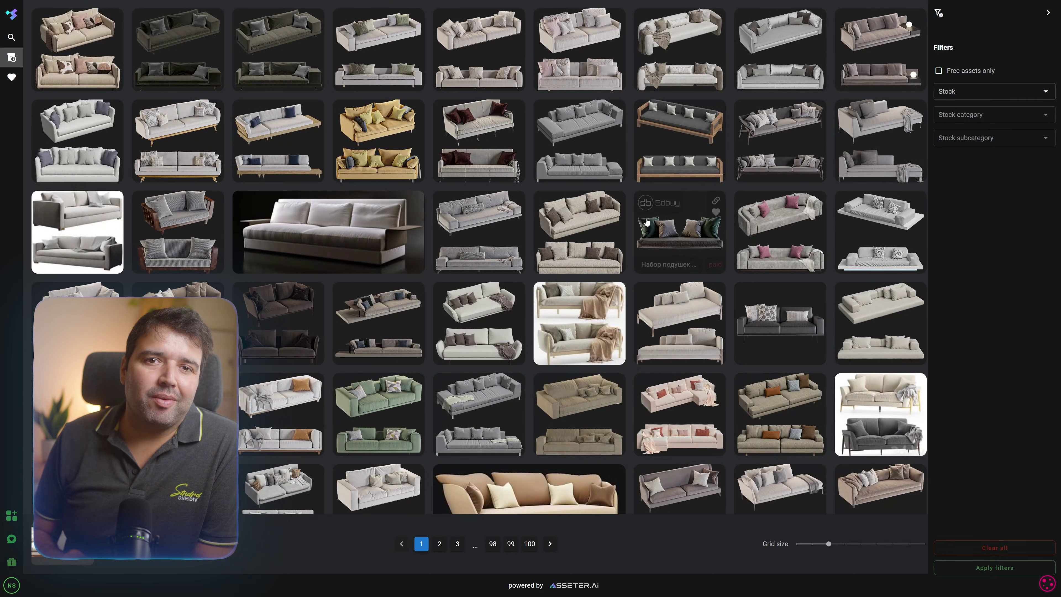
scroll(646, 222, "down", 5)
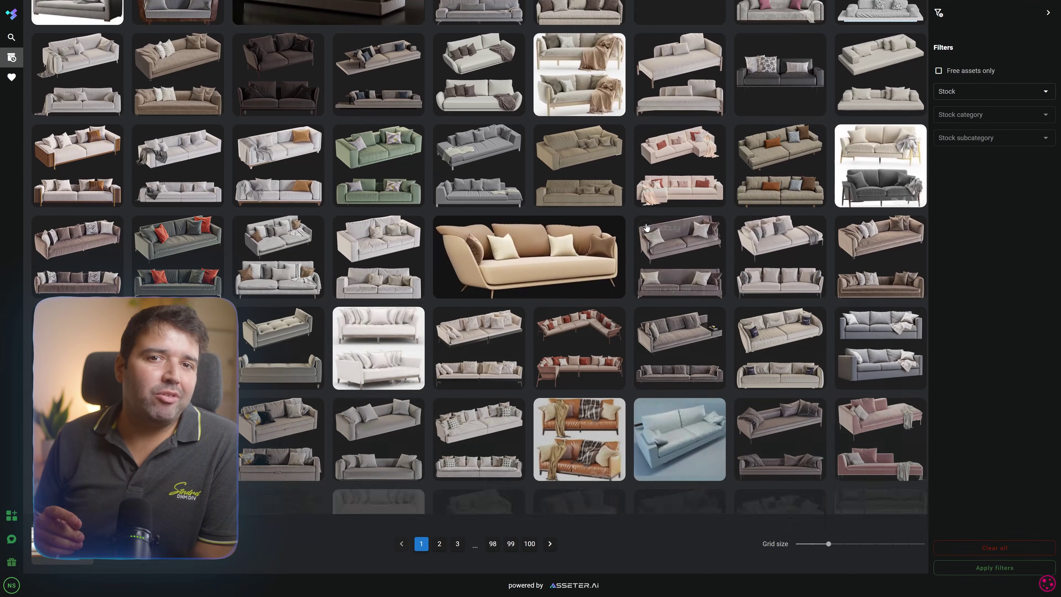
scroll(646, 226, "down", 3)
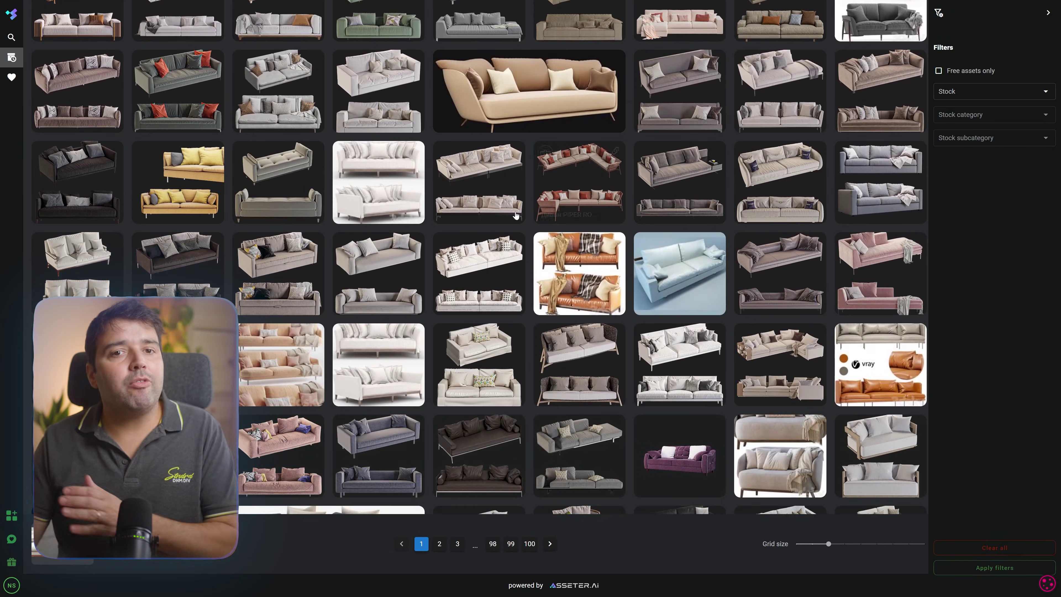
scroll(374, 184, "down", 3)
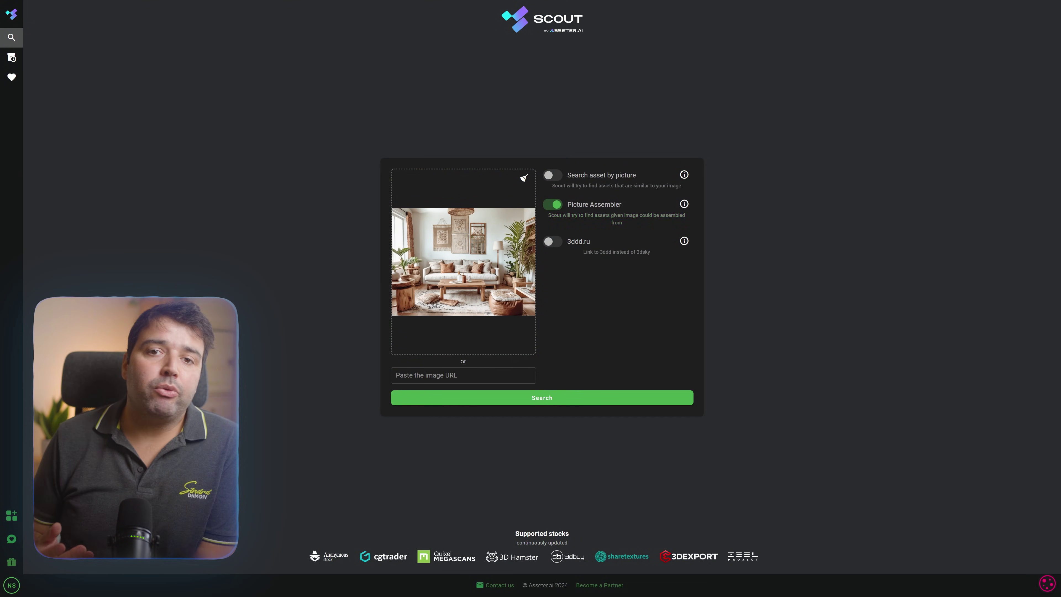
- Search assets for the living room picture and apply the free-assets-only filter
left_click(579, 398)
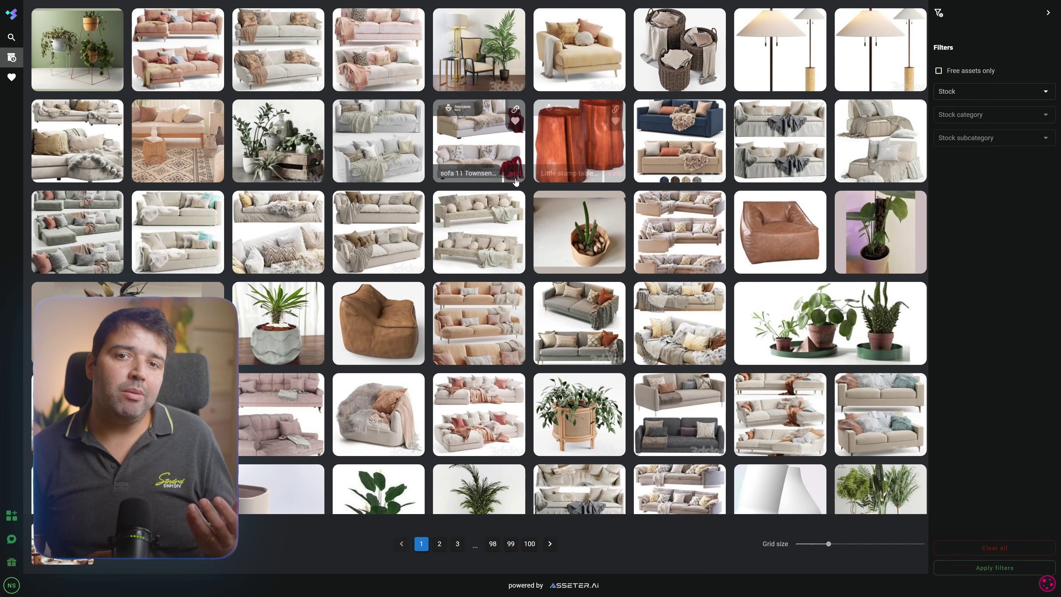
scroll(514, 185, "down", 2)
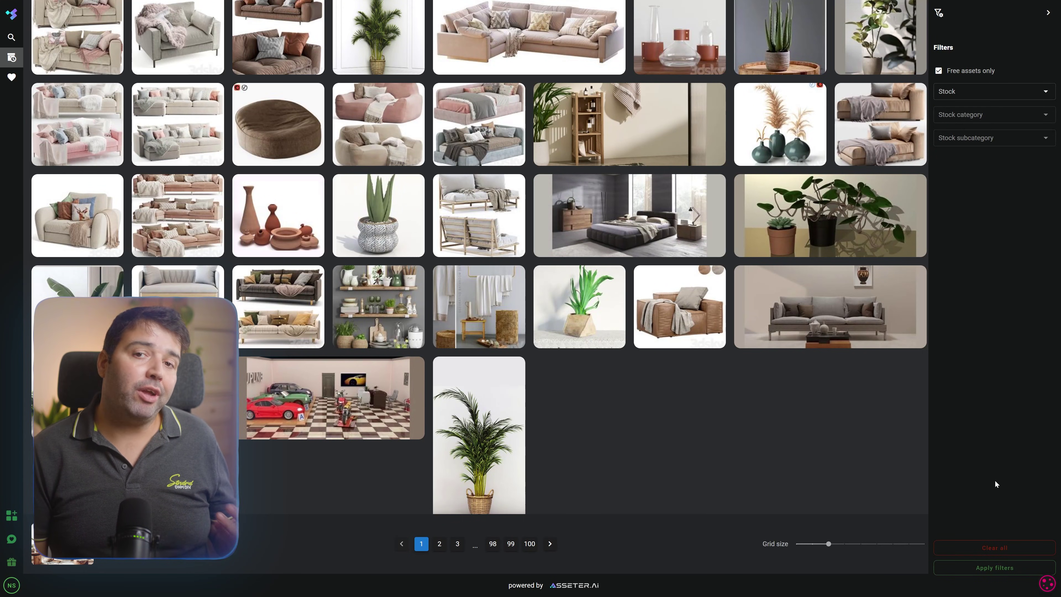
left_click(999, 567)
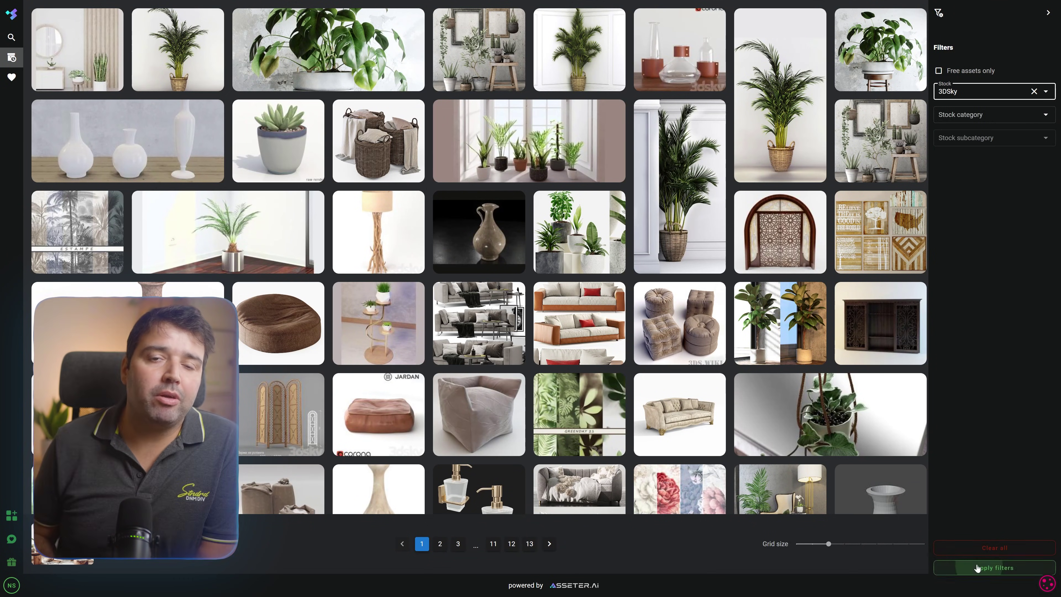
- Filter the results to 3DSky stock, Furniture category, Sofa subcategory
left_click(990, 114)
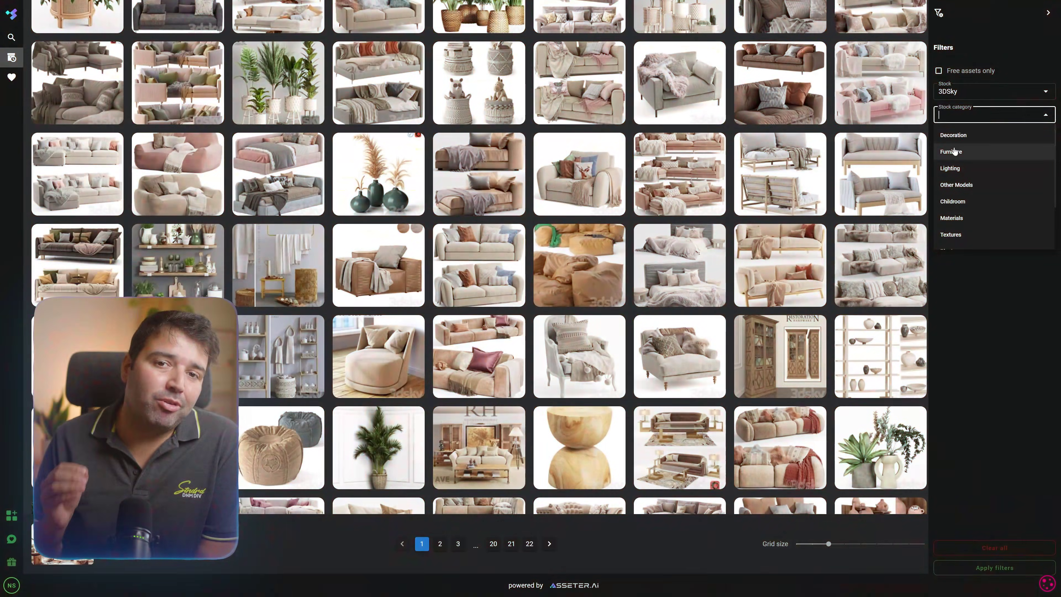
left_click(954, 153)
left_click(973, 138)
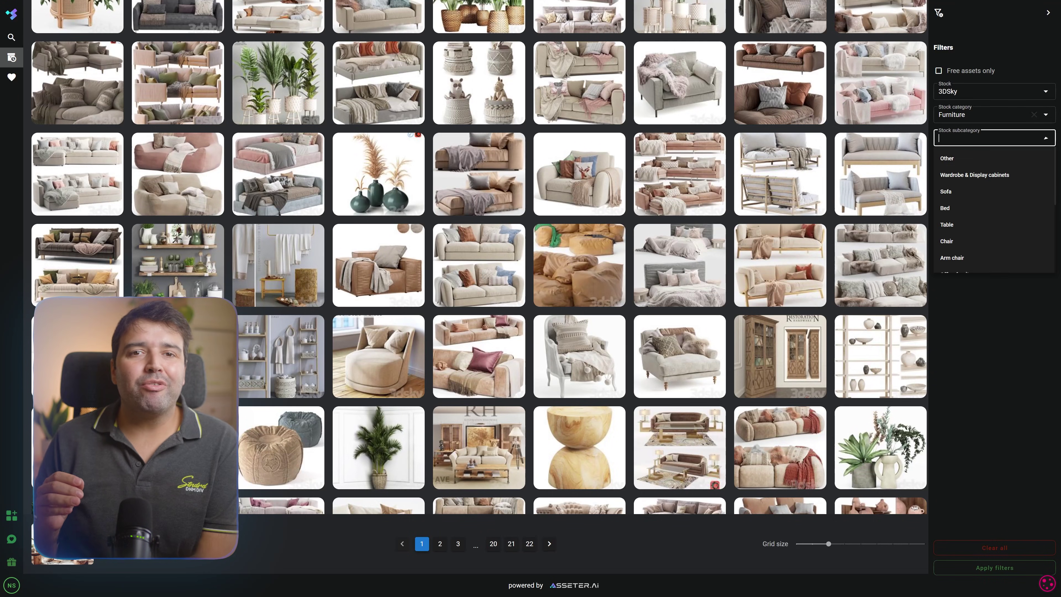
left_click(948, 192)
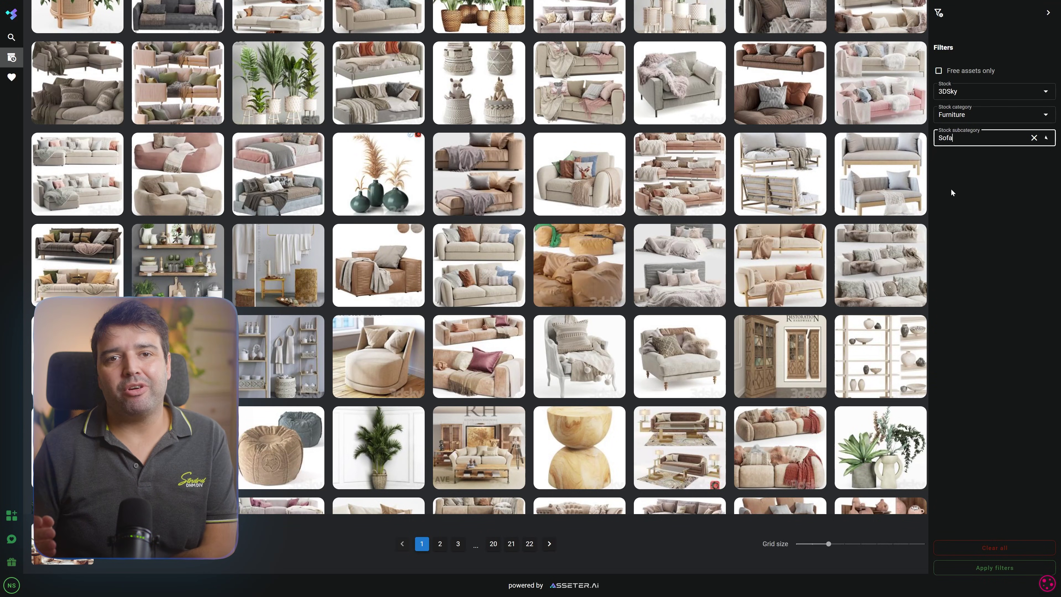
left_click(989, 569)
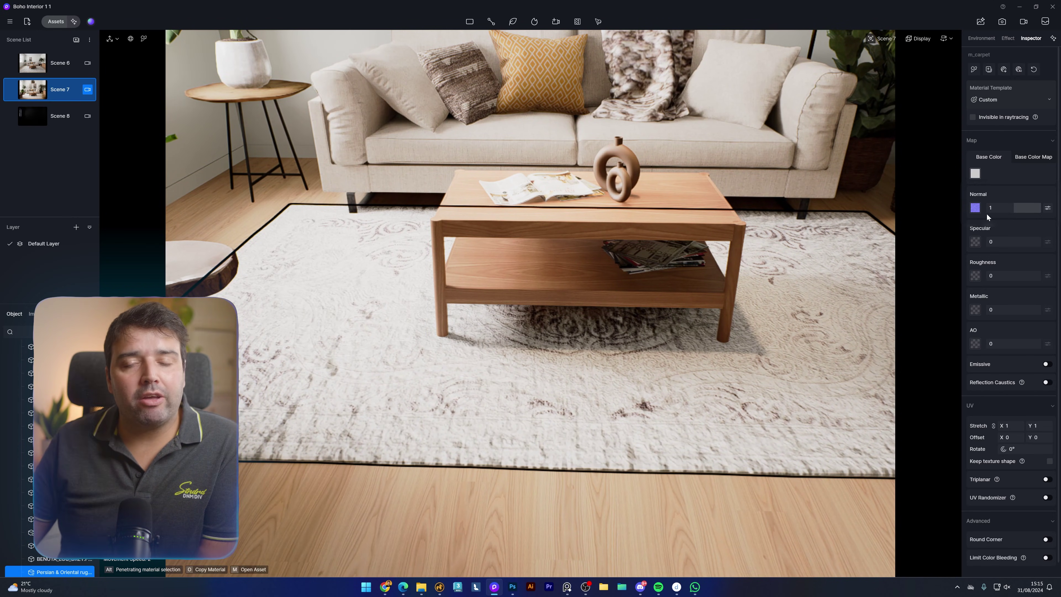
- Turn on Individual UV for the rug's normal map, with Stretch X 2, Y 2
left_click(1048, 208)
left_click(1047, 279)
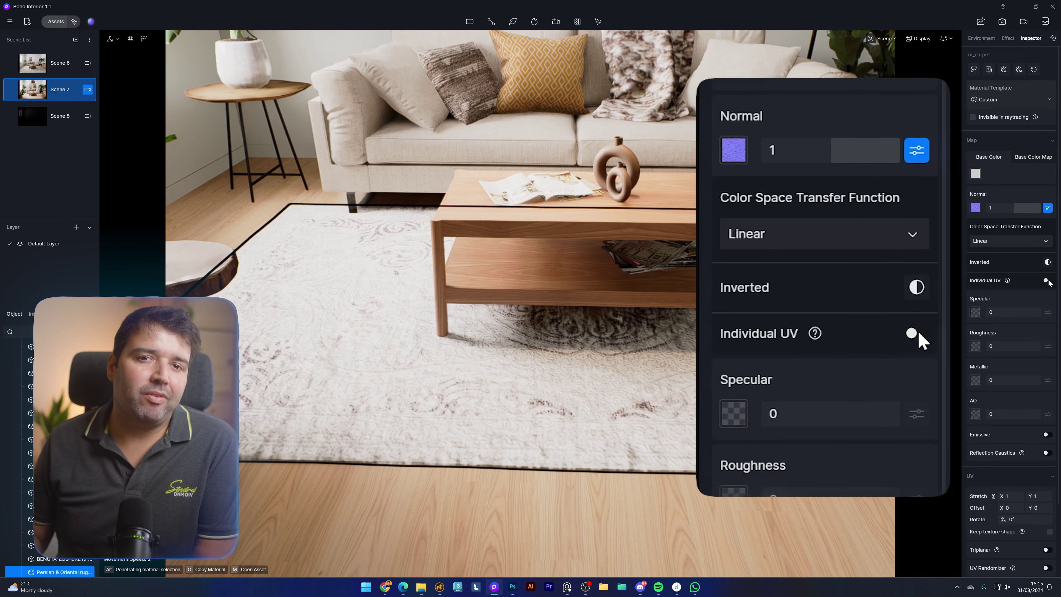
left_click(1048, 280)
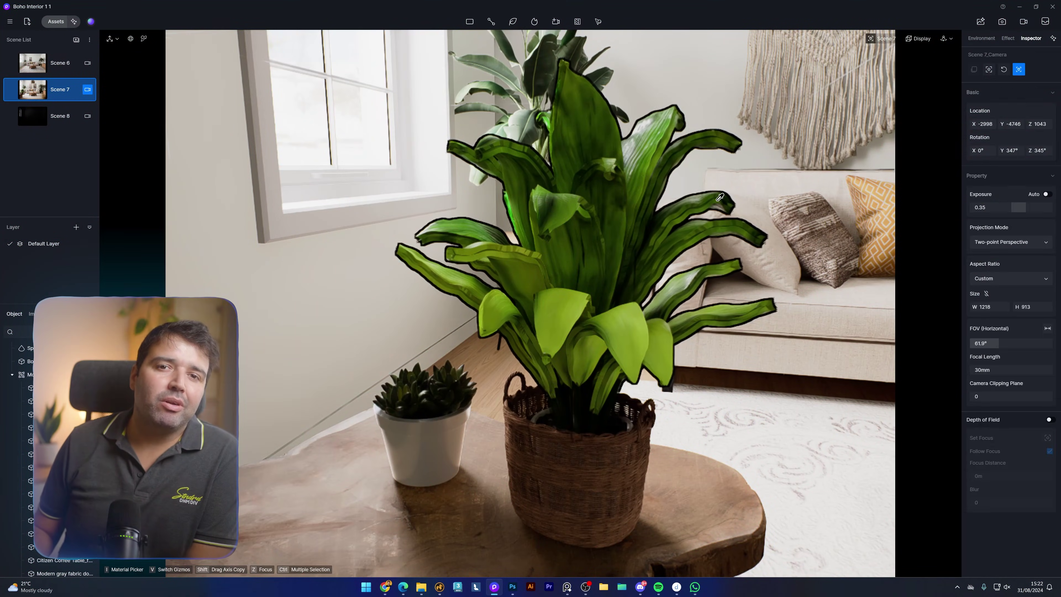
- Set the plant's material template to Foliage and assign a leaf texture as its Base Color Map
left_click(993, 99)
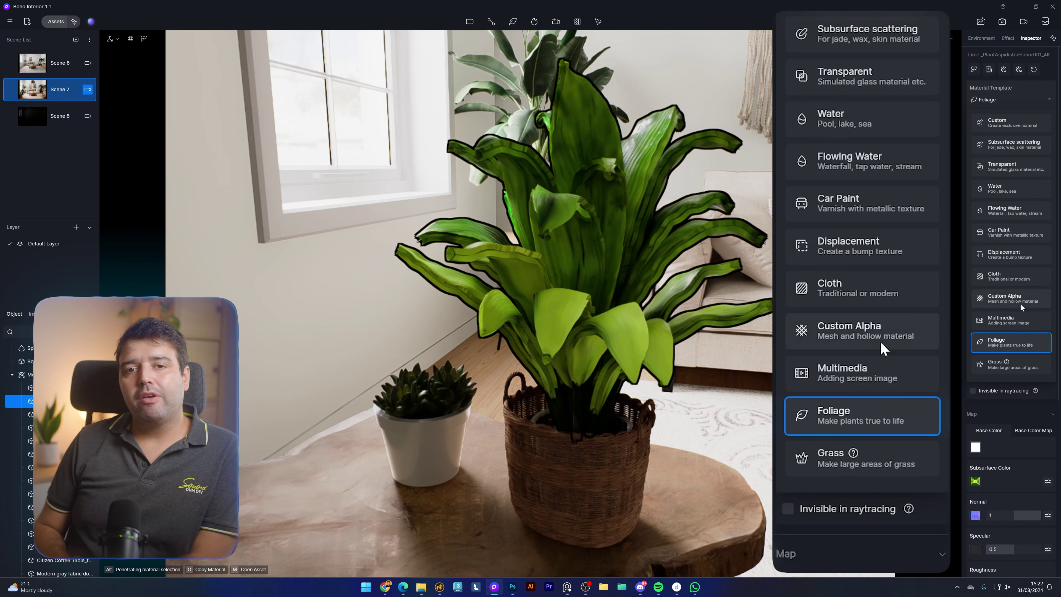
left_click(1010, 343)
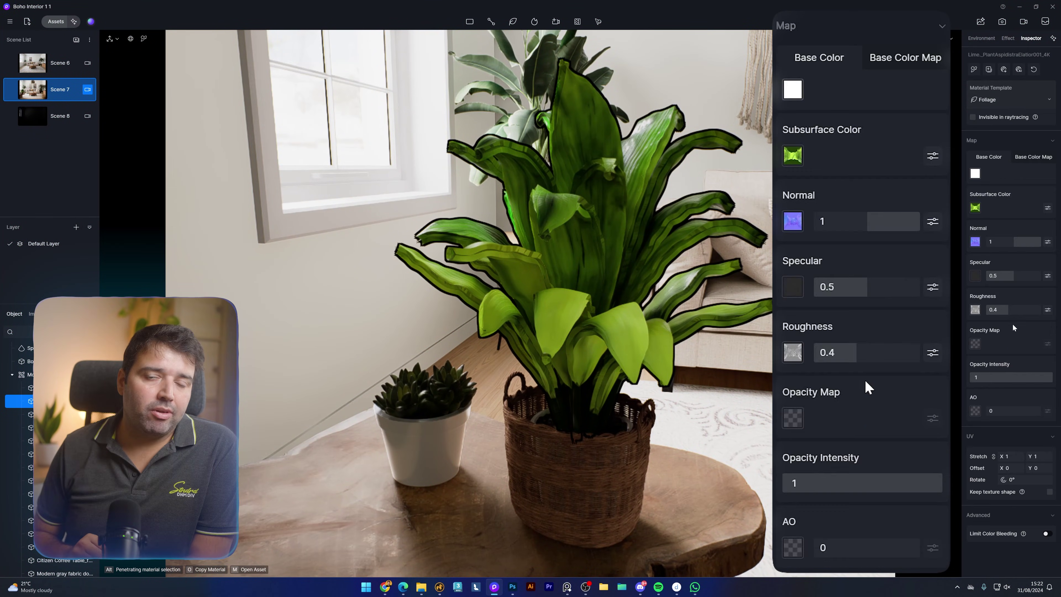
left_click(1040, 157)
mouse_move(977, 175)
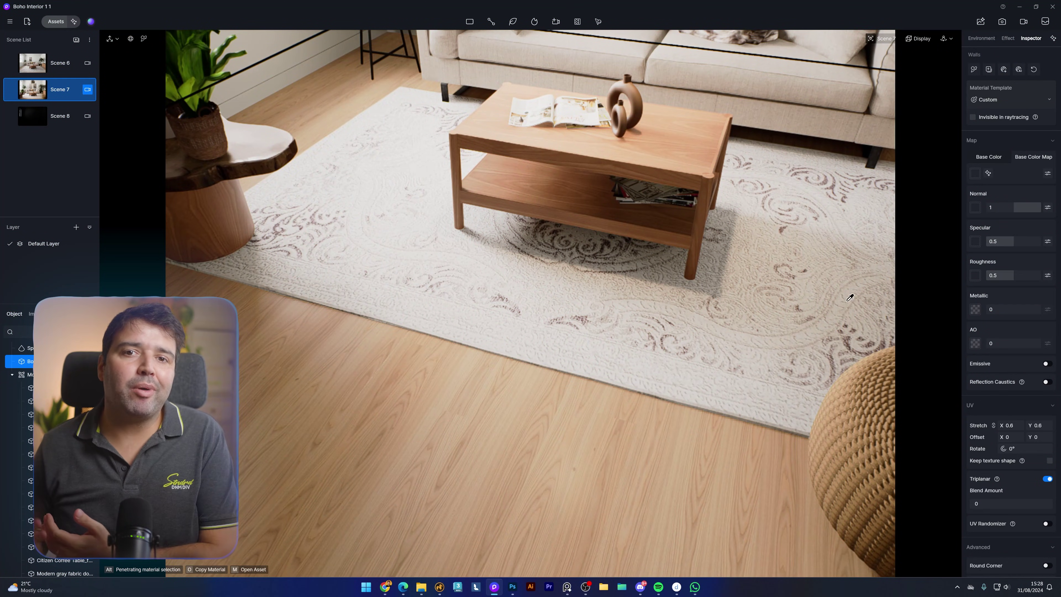
- Set the floor's base colour tint to pure white (ffffff) and deselect the material
left_click(975, 173)
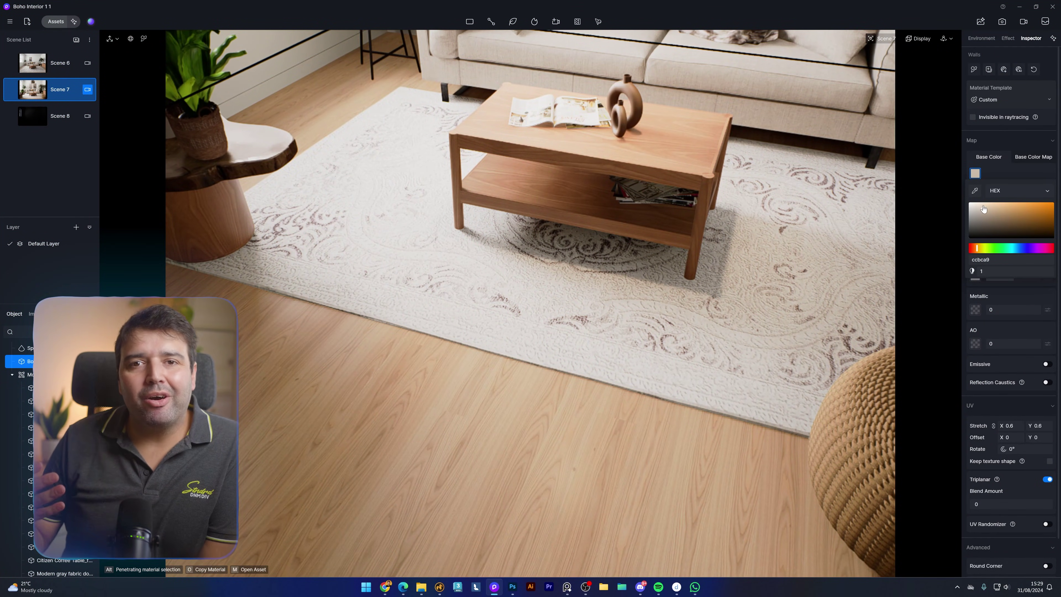
left_click_drag(984, 209, 948, 195)
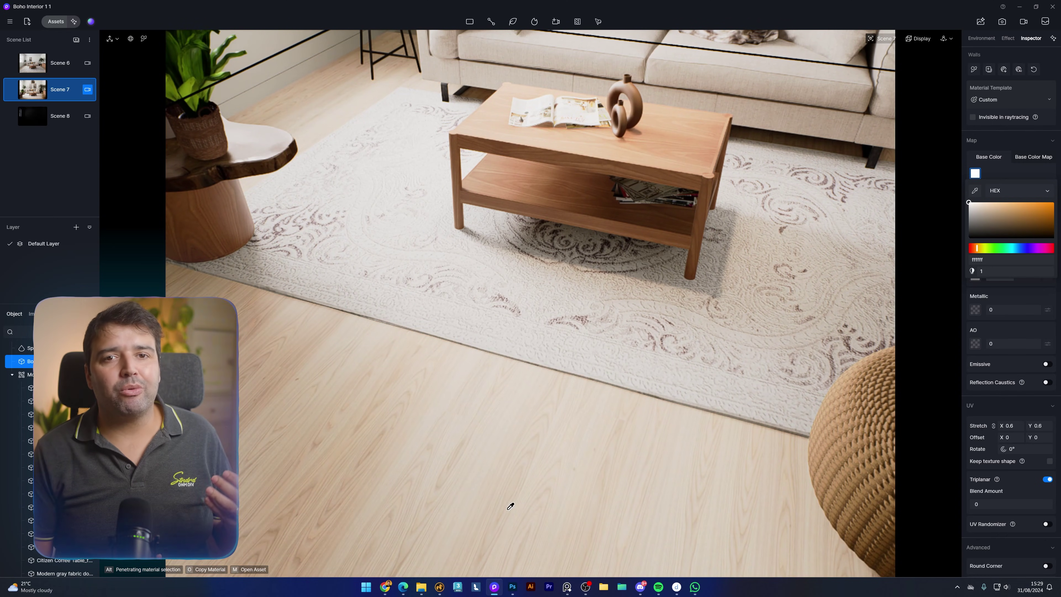
left_click(532, 478)
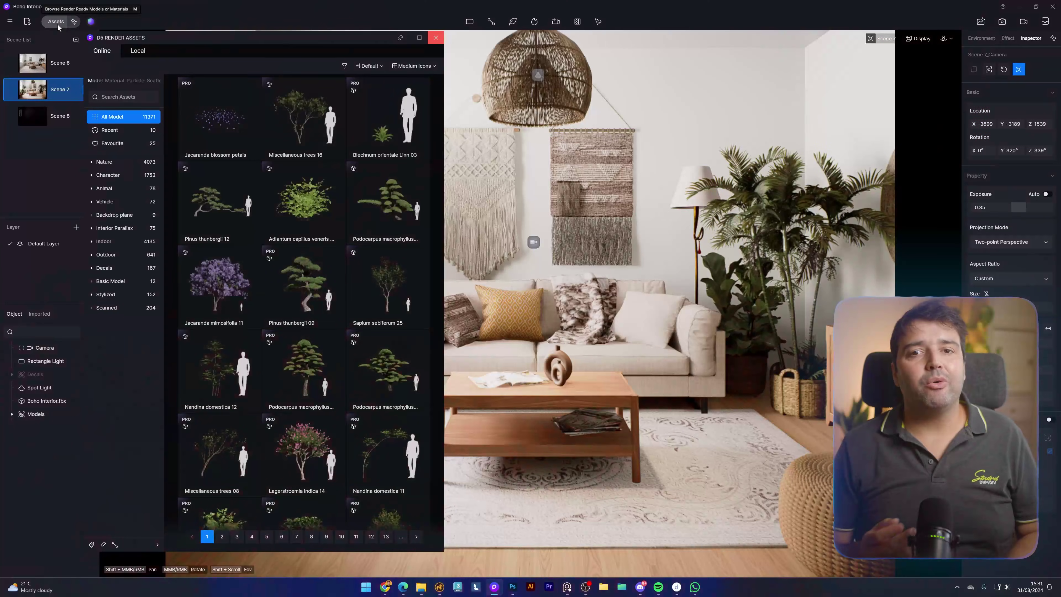
- Place a Water Stains 01 decal on the wall and a Snow 07 decal by the coffee table
left_click(111, 268)
left_click(122, 295)
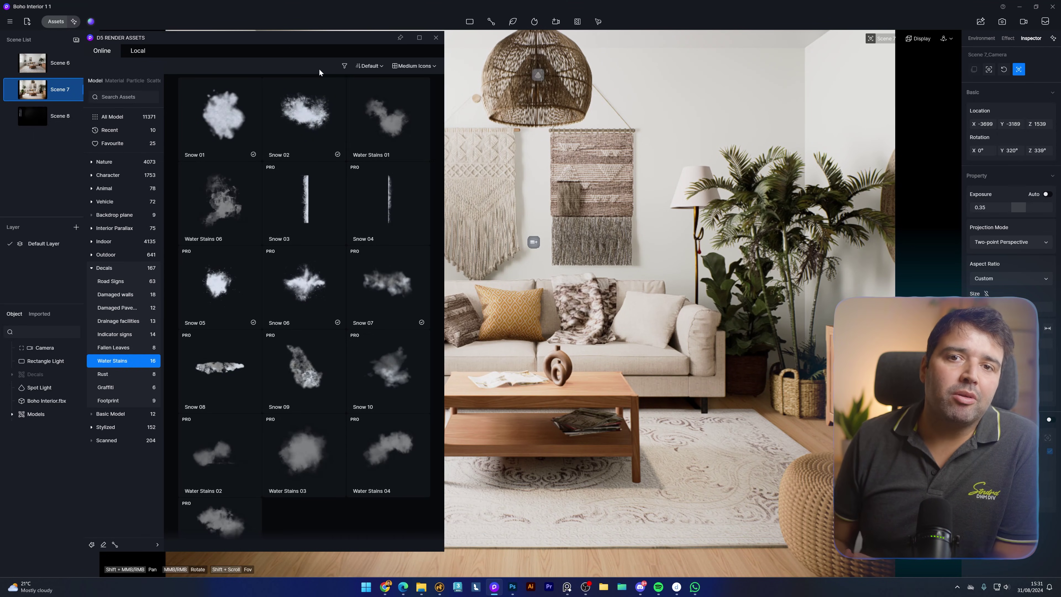
left_click(395, 114)
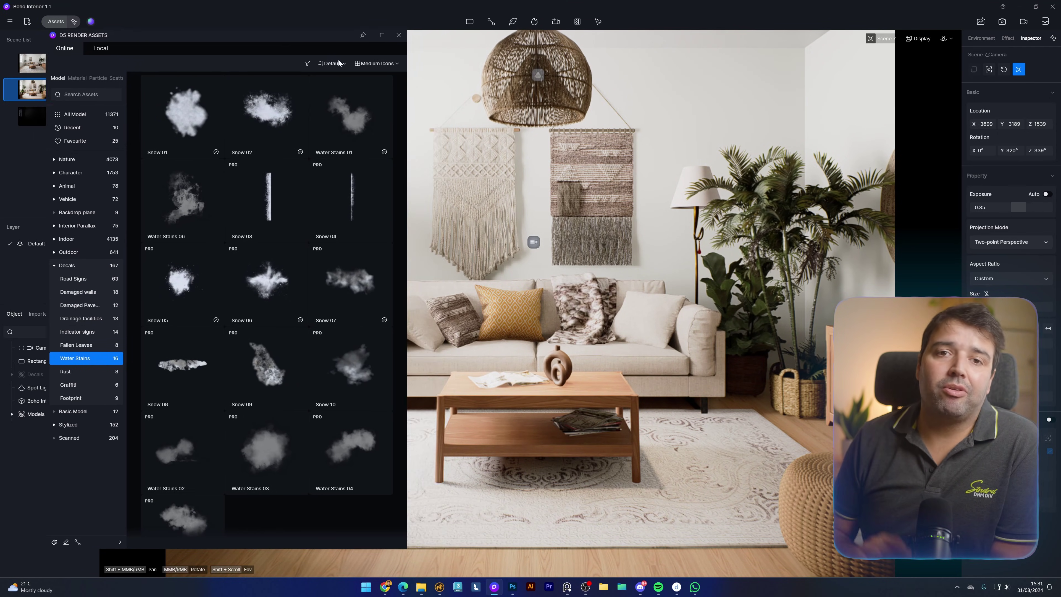
left_click(716, 130)
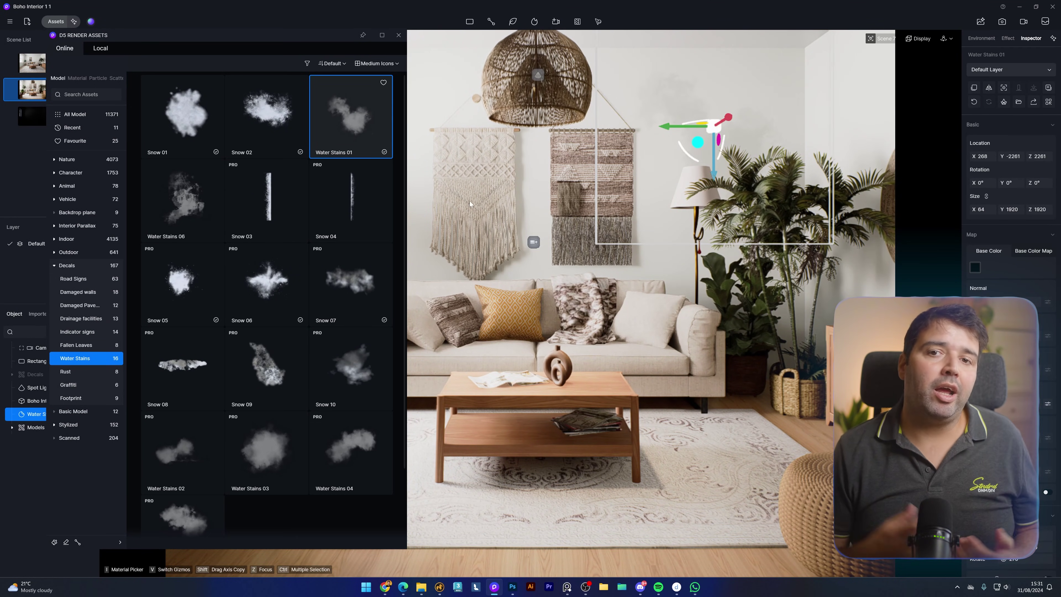
left_click(351, 285)
left_click(578, 375)
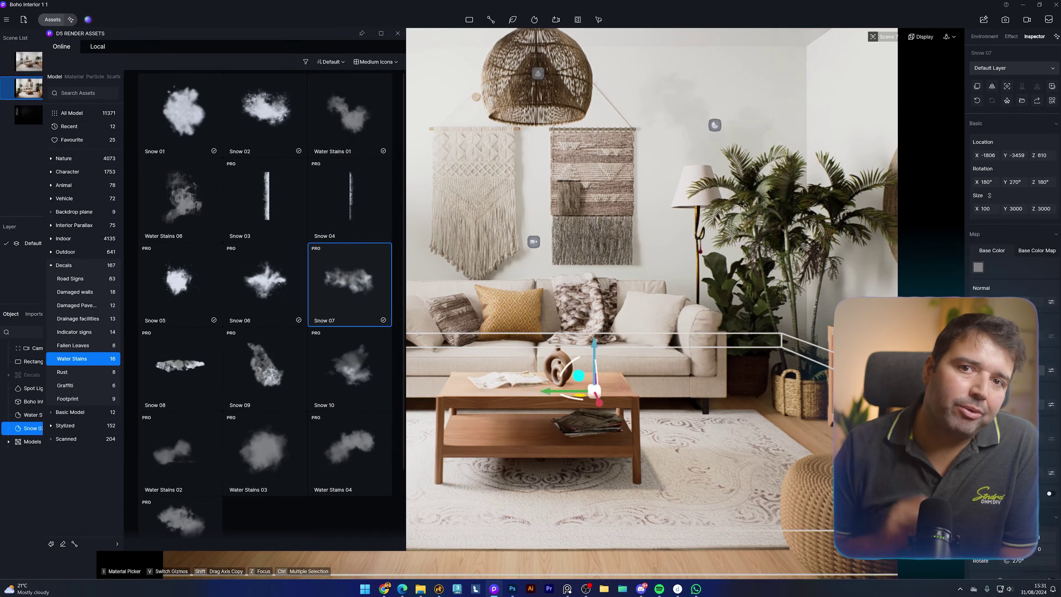